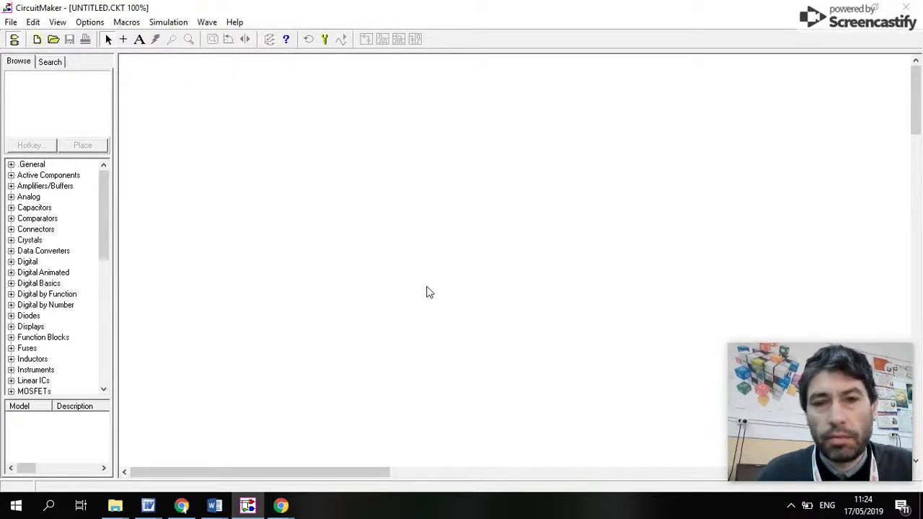
# Add the title text "Studiul gruparii rezistoarelor utilizand aplicatia Circuit Maker 2000" across the upper part of the schematic.
pyautogui.click(139, 40)
pyautogui.click(194, 112)
pyautogui.moveTo(328, 132); pyautogui.dragTo(686, 140)
pyautogui.write('Studiul grupariii ')
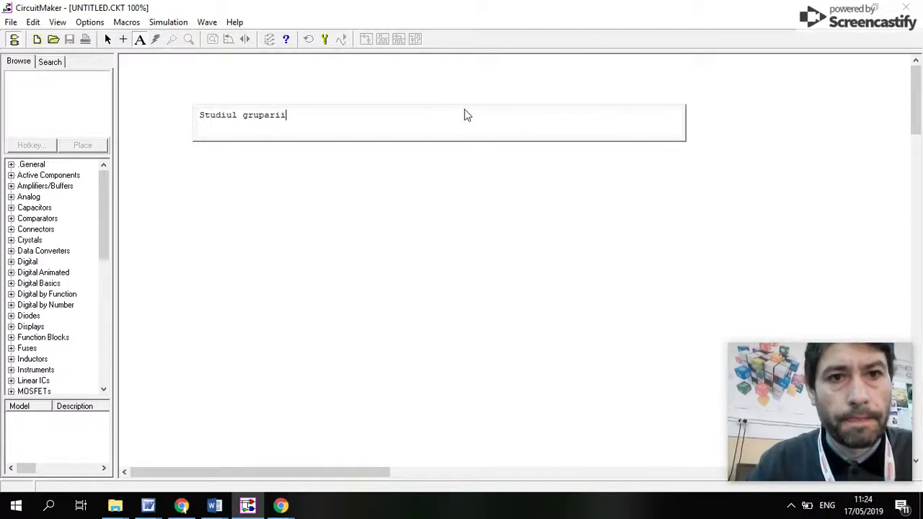
pyautogui.write('rezis')
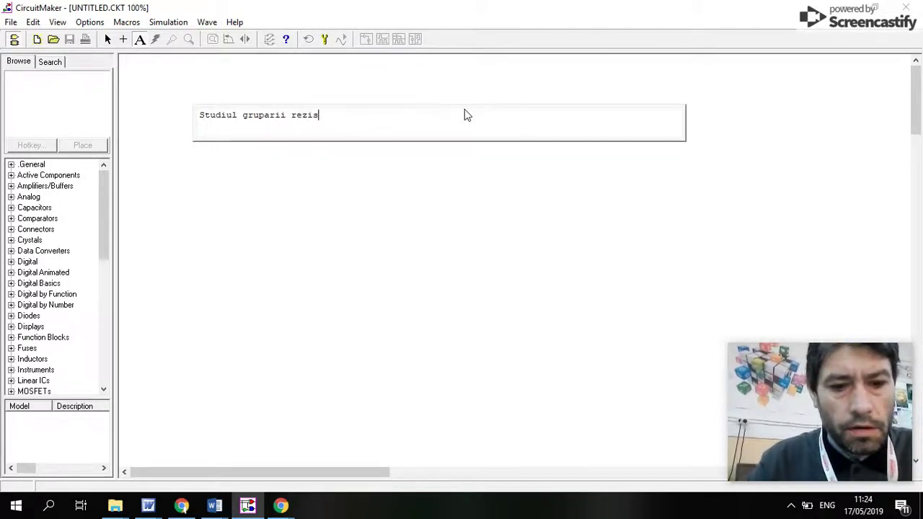
pyautogui.write('toarelor ')
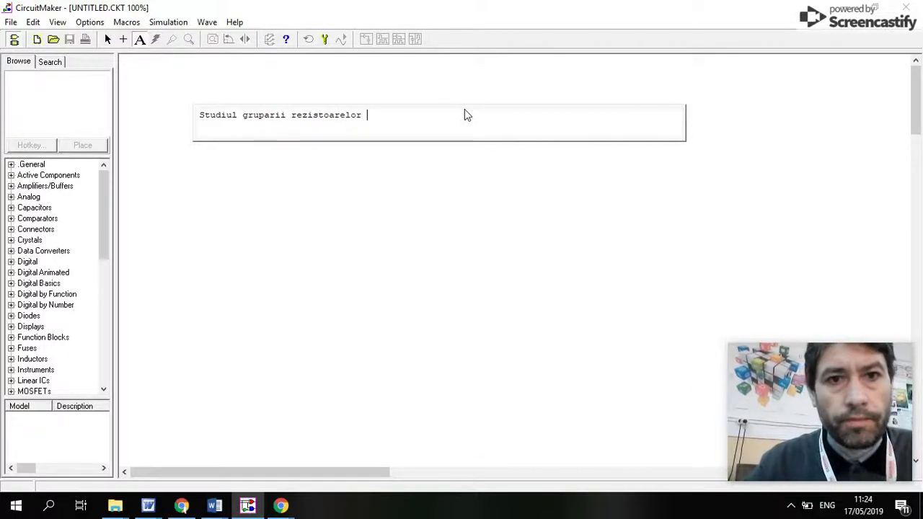
pyautogui.write('utiliza')
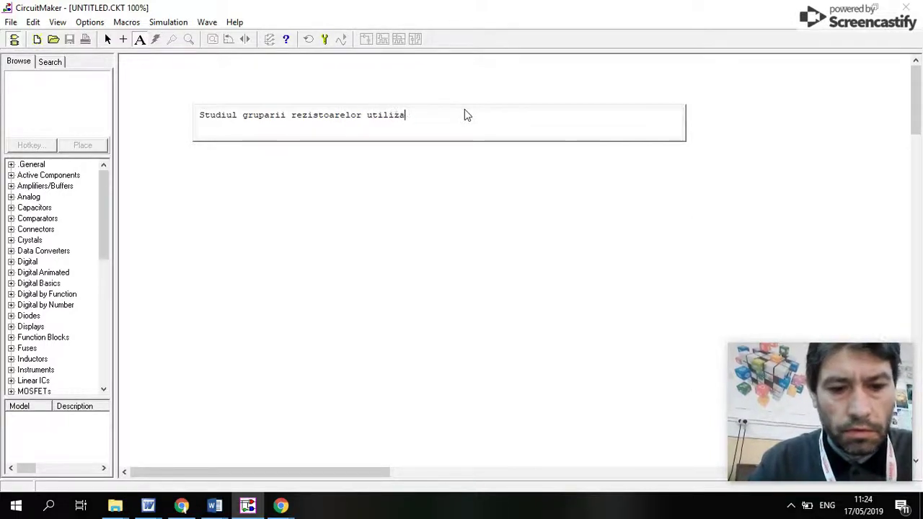
pyautogui.write('nd aplicati ')
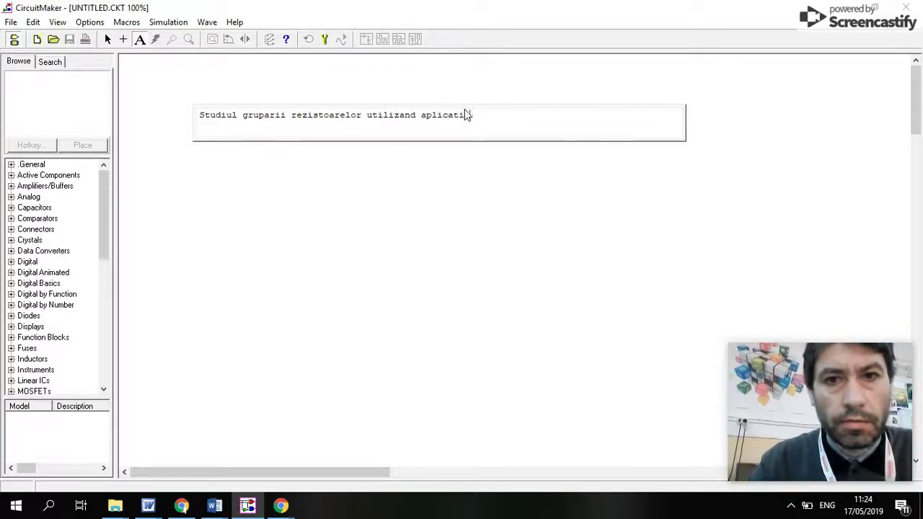
pyautogui.write('Circuit')
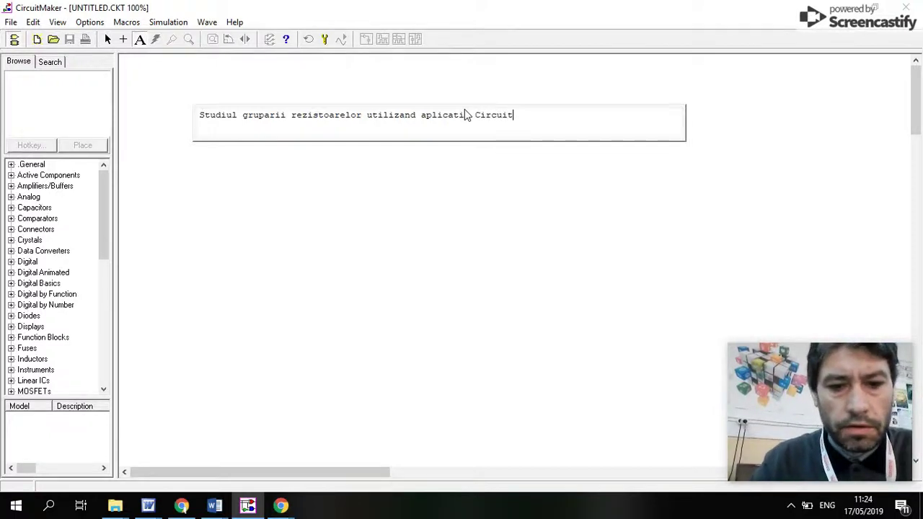
pyautogui.write(' Mker 2000')
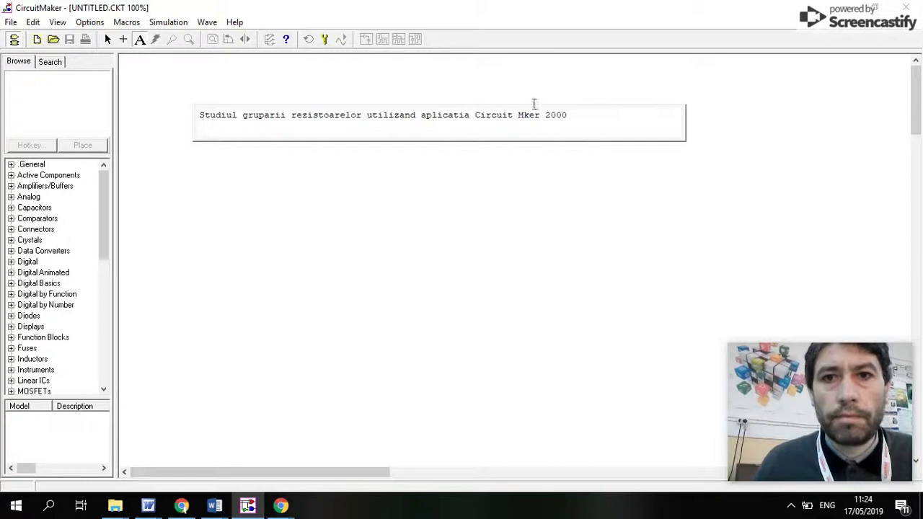
pyautogui.click(524, 126)
pyautogui.write('a')
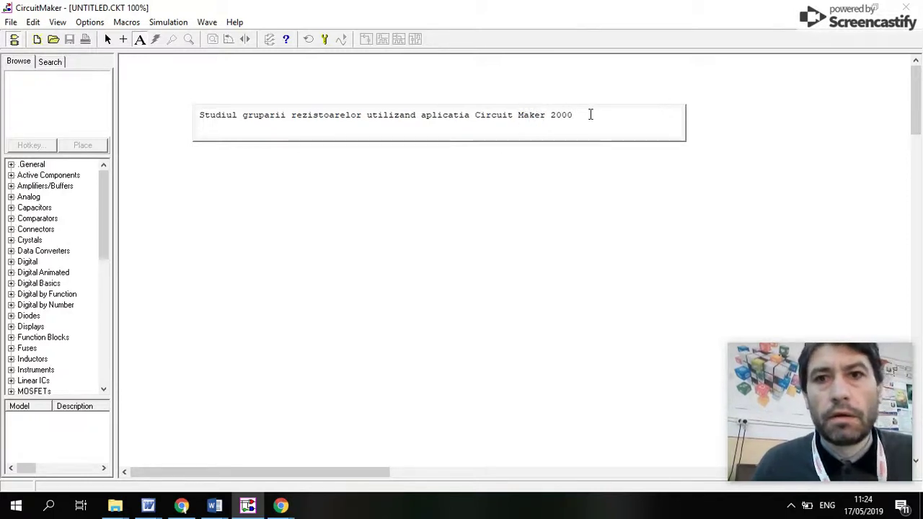
# Add the subheading text "a) Gruparea serie a rezistoarelor" below the title.
pyautogui.click(328, 207)
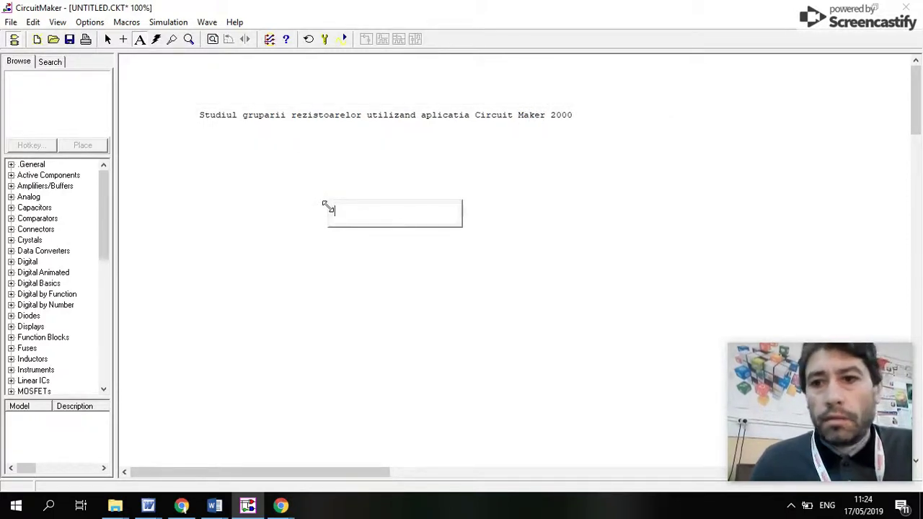
pyautogui.click(206, 175)
pyautogui.write('a')
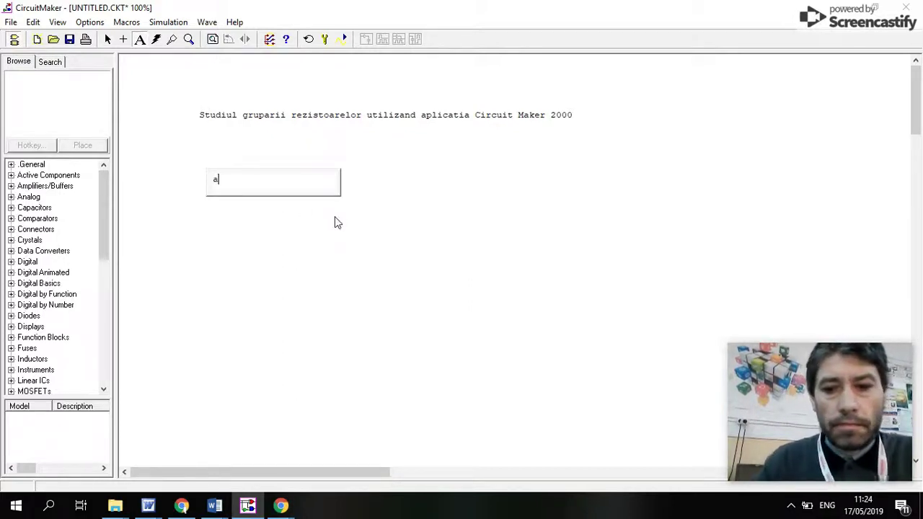
pyautogui.write(') G')
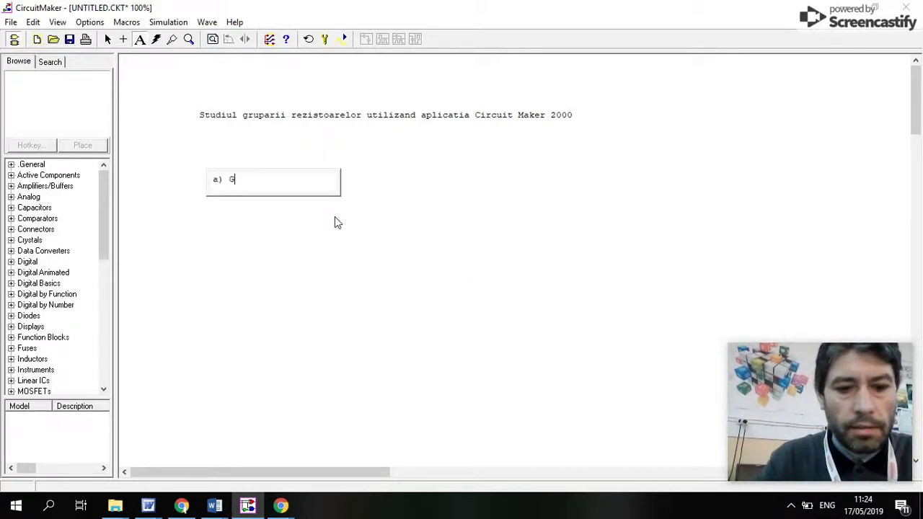
pyautogui.write('ruparea ser')
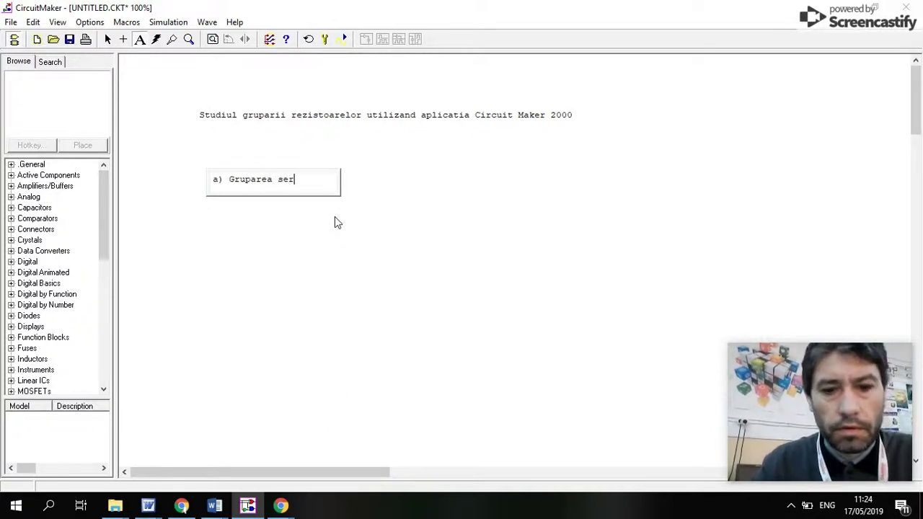
pyautogui.write('ie a re')
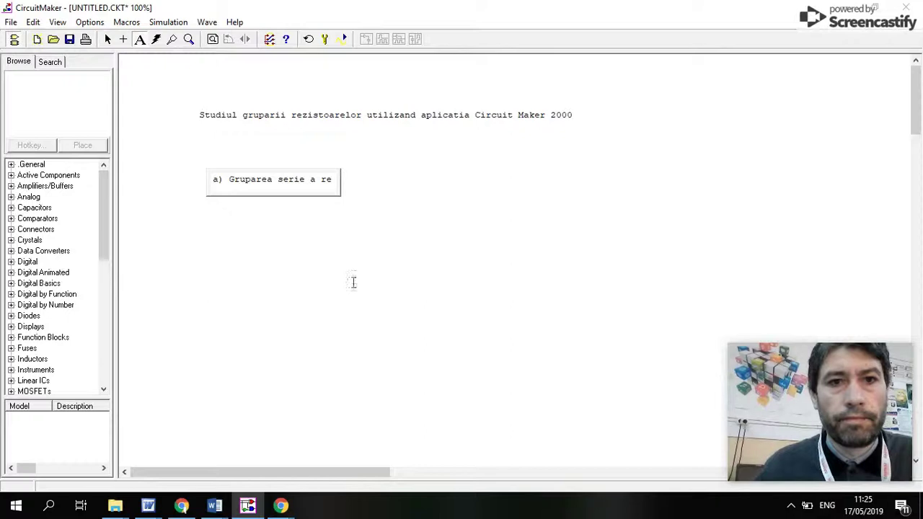
pyautogui.moveTo(334, 191); pyautogui.dragTo(437, 189)
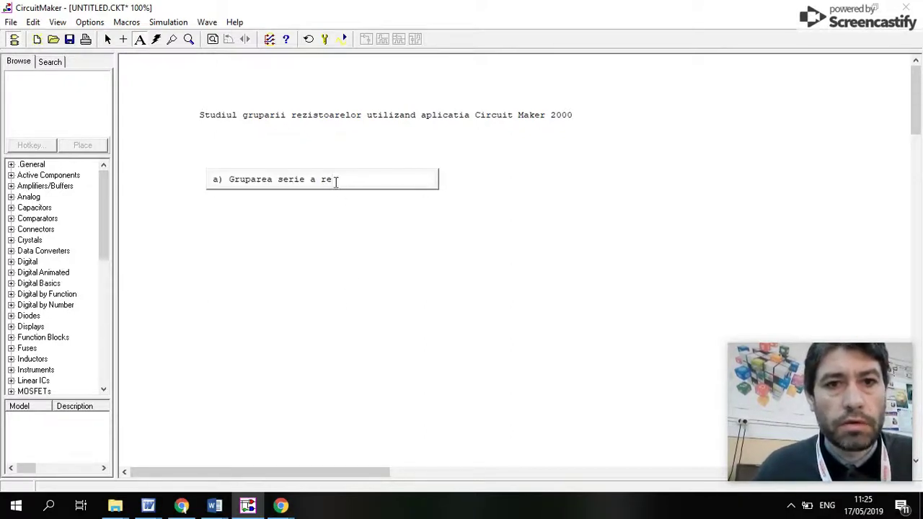
pyautogui.write('zistoarelor')
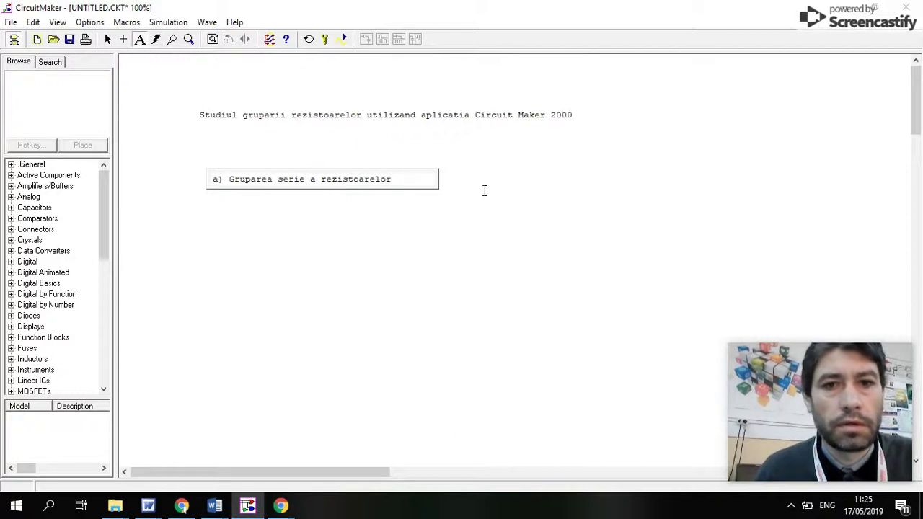
pyautogui.click(348, 228)
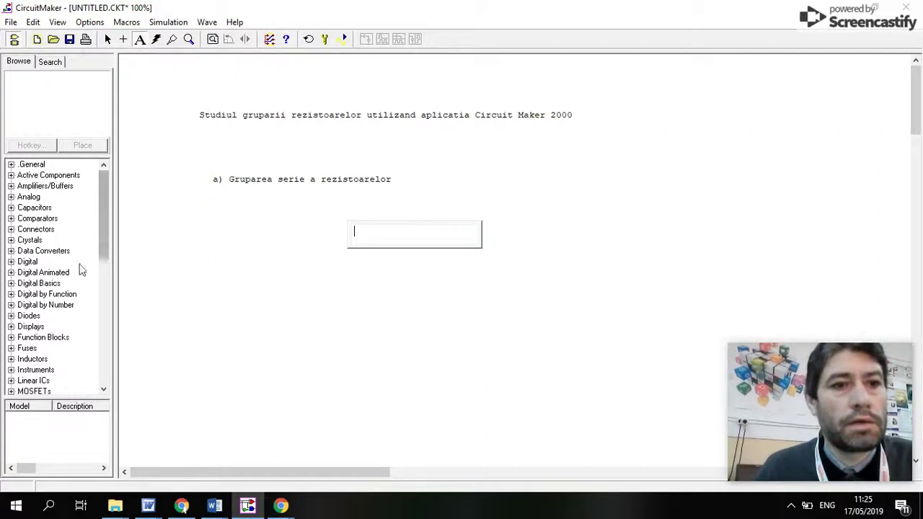
# Place three Resistor:A components side by side in a horizontal row beneath the subheading.
pyautogui.scroll(-9, 48, 303)
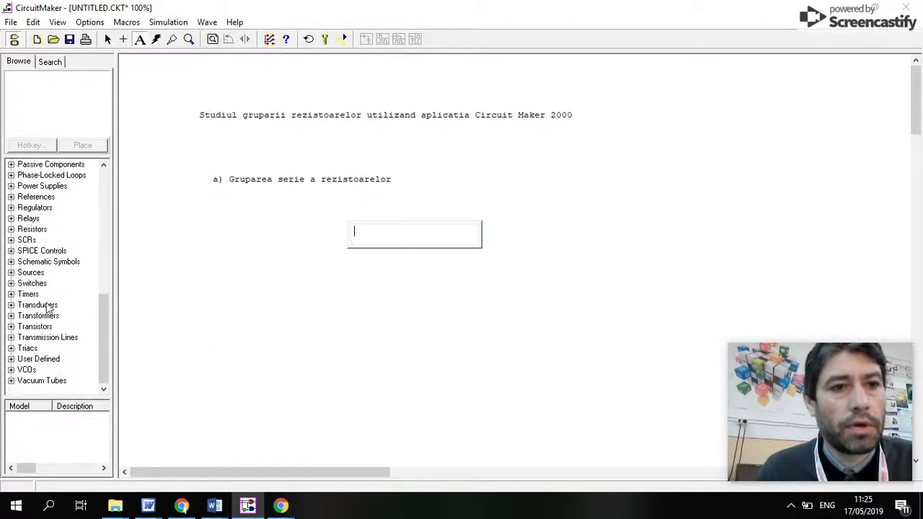
pyautogui.doubleClick(40, 230)
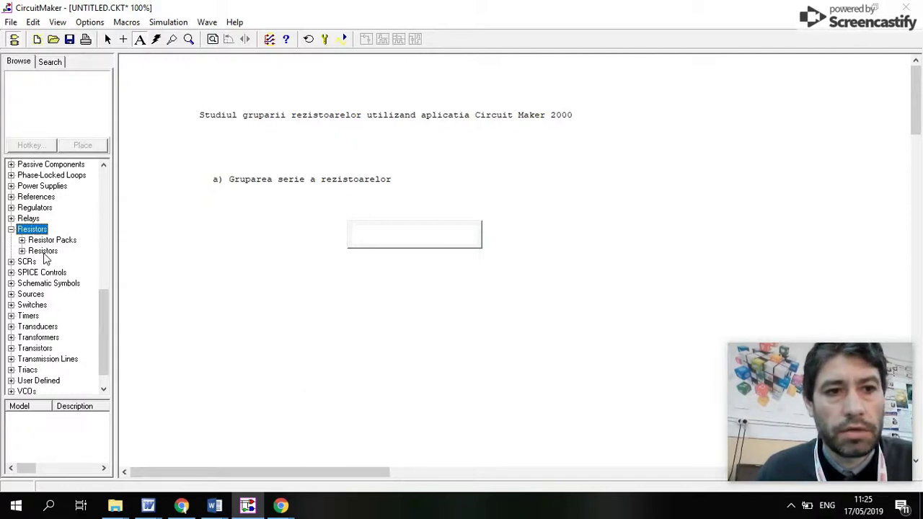
pyautogui.doubleClick(44, 252)
pyautogui.click(51, 274)
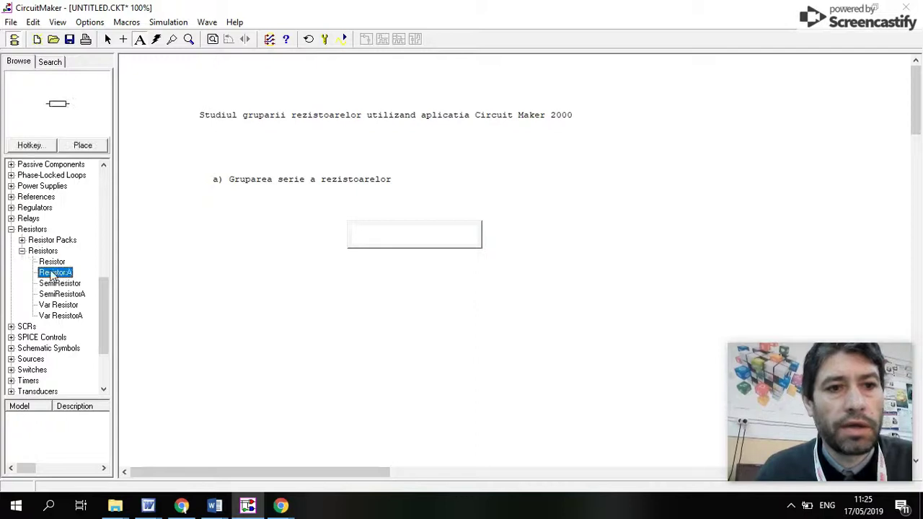
pyautogui.click(81, 146)
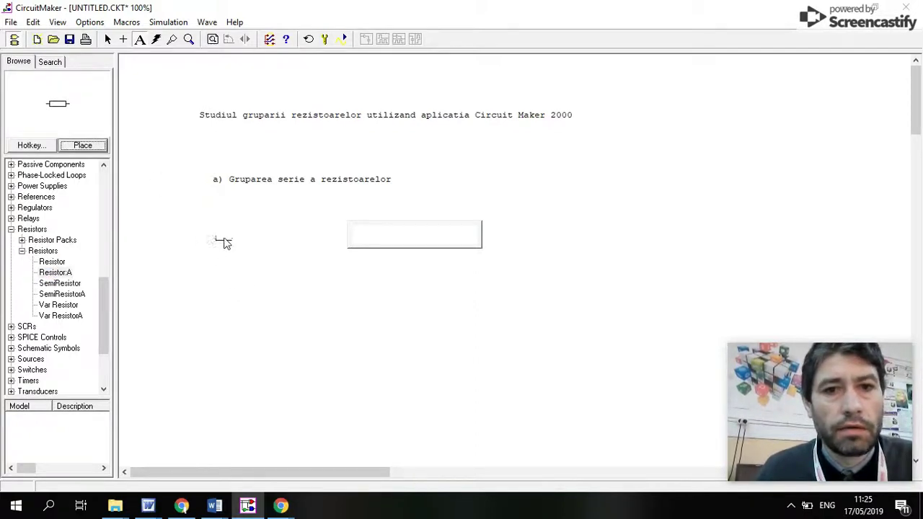
pyautogui.click(223, 236)
pyautogui.click(107, 39)
pyautogui.click(71, 146)
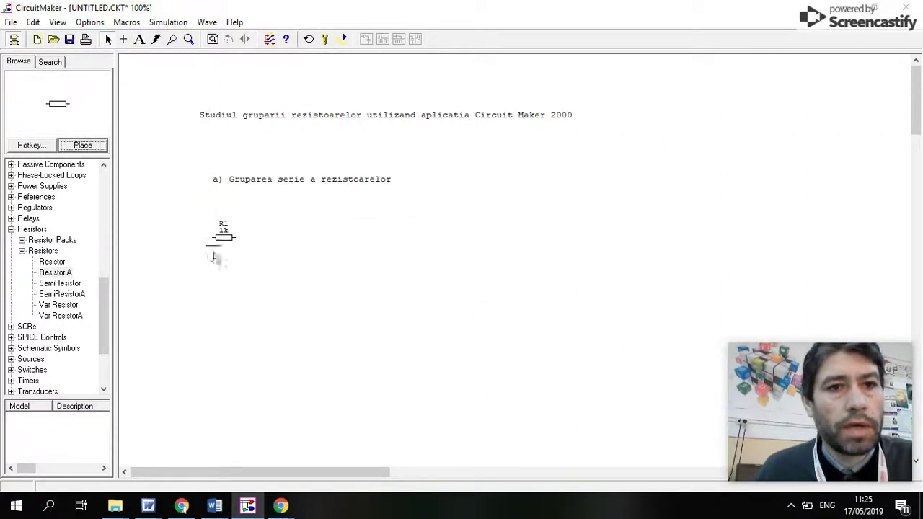
pyautogui.click(279, 240)
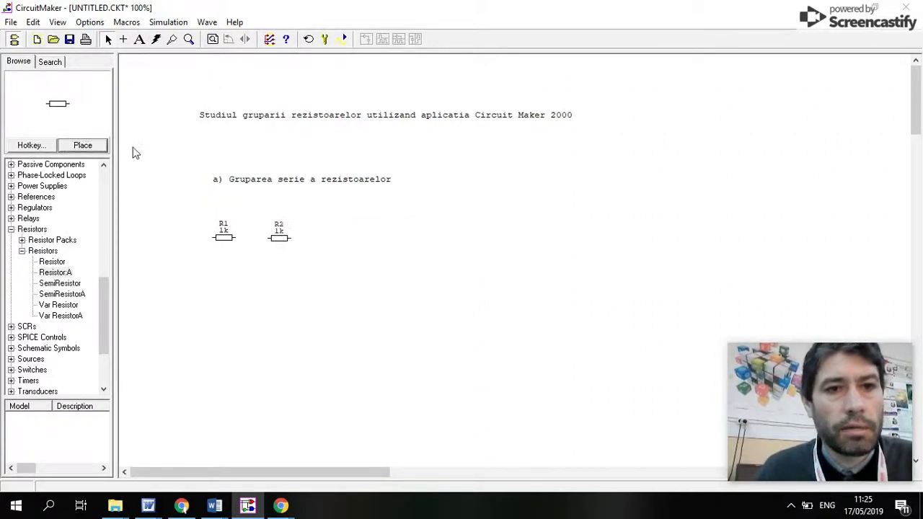
pyautogui.click(90, 147)
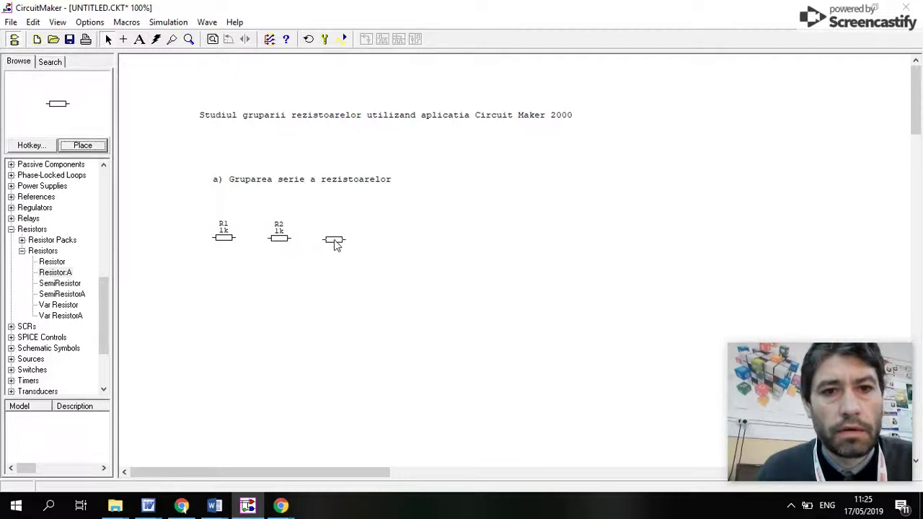
pyautogui.click(336, 242)
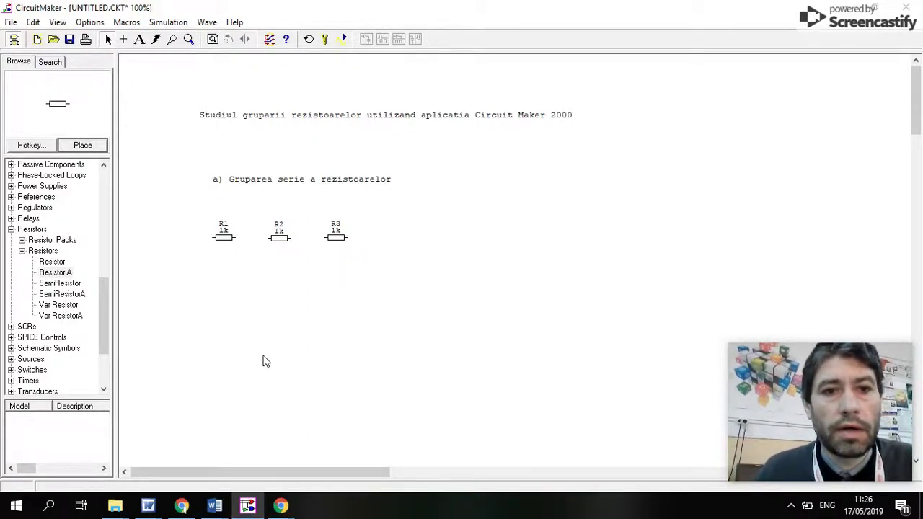
# Wire the three resistors in series, connecting R1 to R2 and R2 to R3.
pyautogui.click(124, 41)
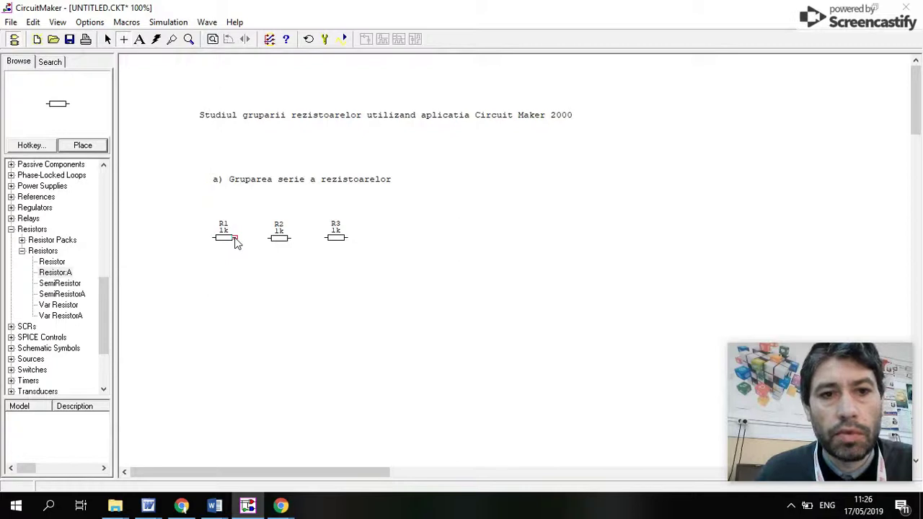
pyautogui.moveTo(234, 239); pyautogui.dragTo(268, 248)
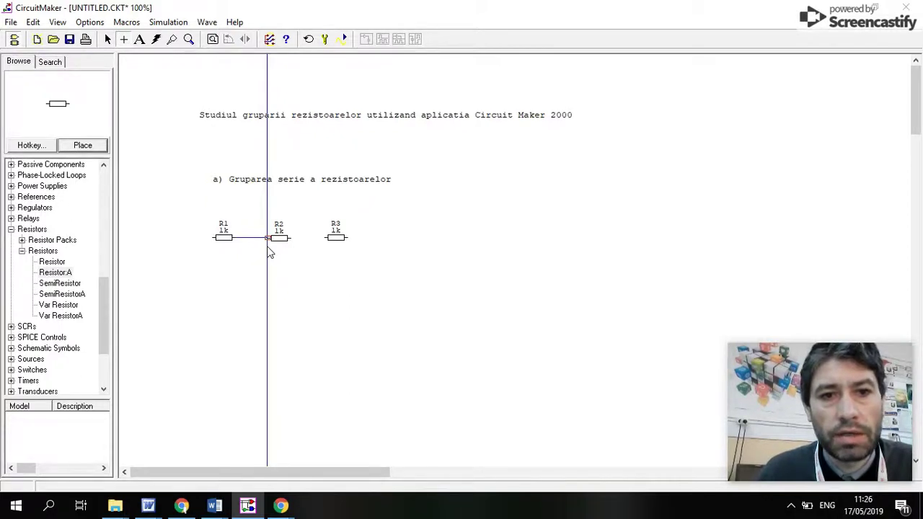
pyautogui.moveTo(270, 250); pyautogui.dragTo(271, 238)
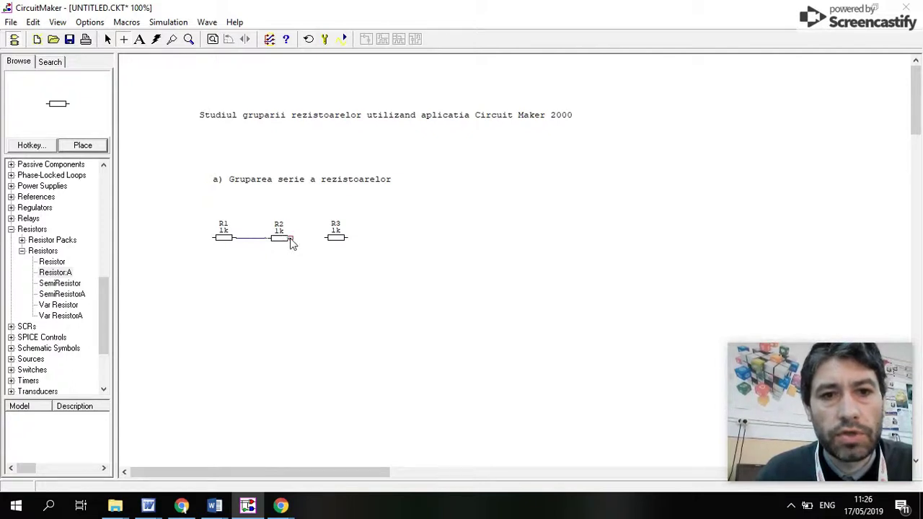
pyautogui.moveTo(290, 243); pyautogui.dragTo(323, 238)
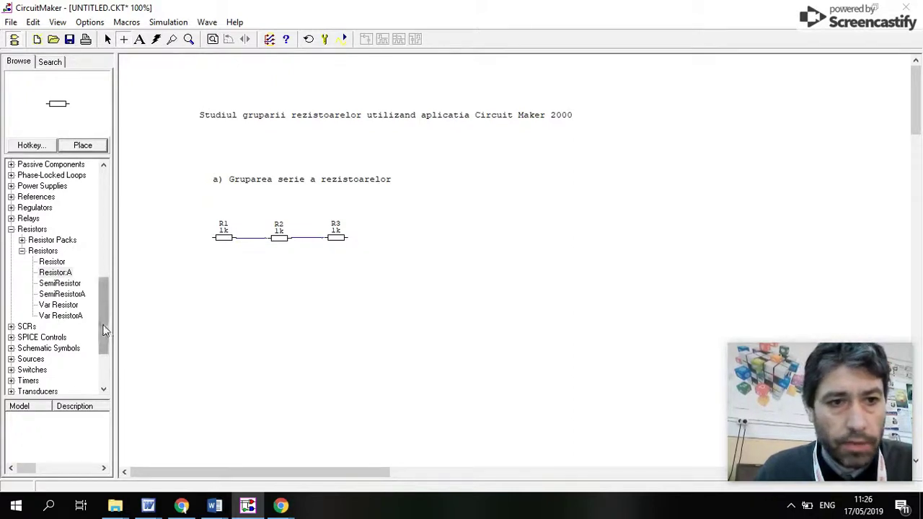
# Place an analog Multimeter above R2 and set it to measure Ohms.
pyautogui.moveTo(105, 326); pyautogui.dragTo(111, 257)
pyautogui.doubleClick(38, 230)
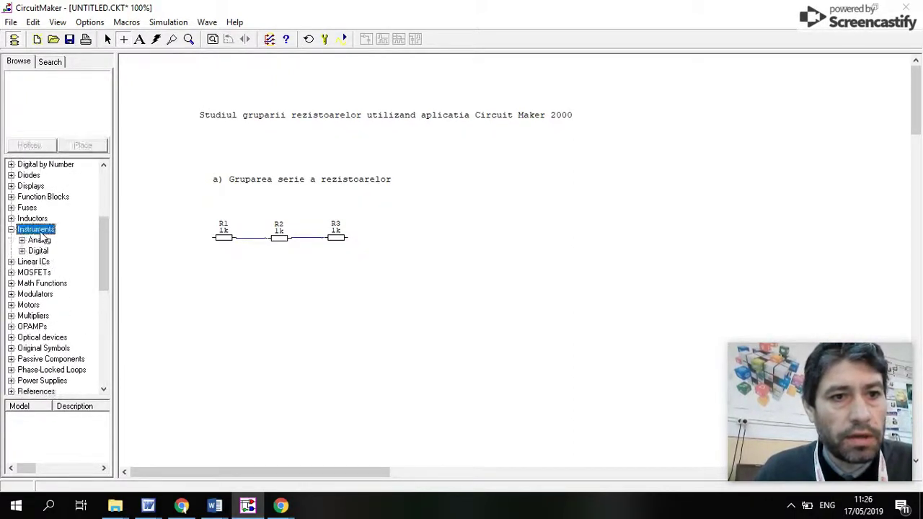
pyautogui.doubleClick(42, 241)
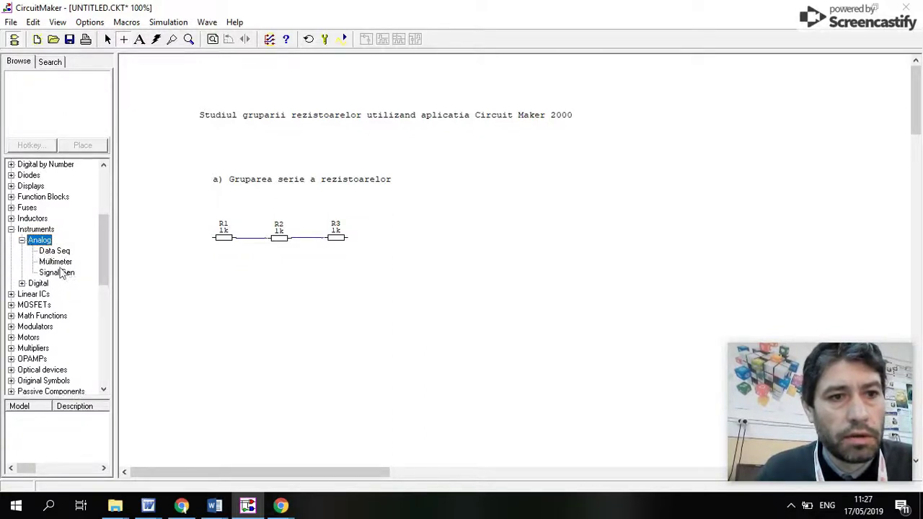
pyautogui.doubleClick(56, 262)
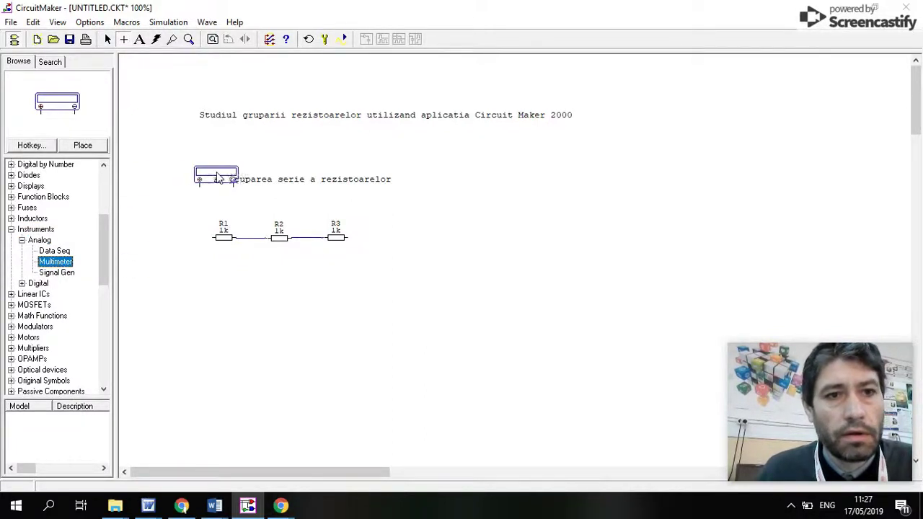
pyautogui.doubleClick(286, 204)
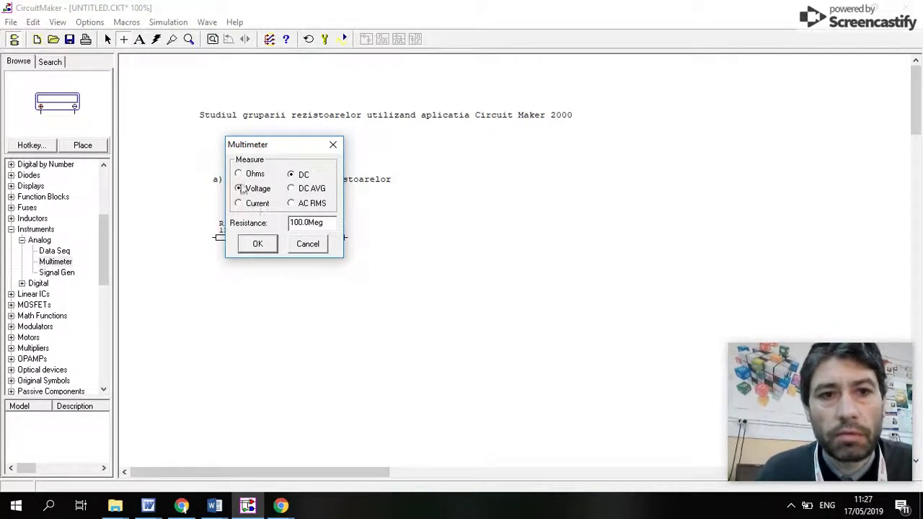
pyautogui.click(238, 174)
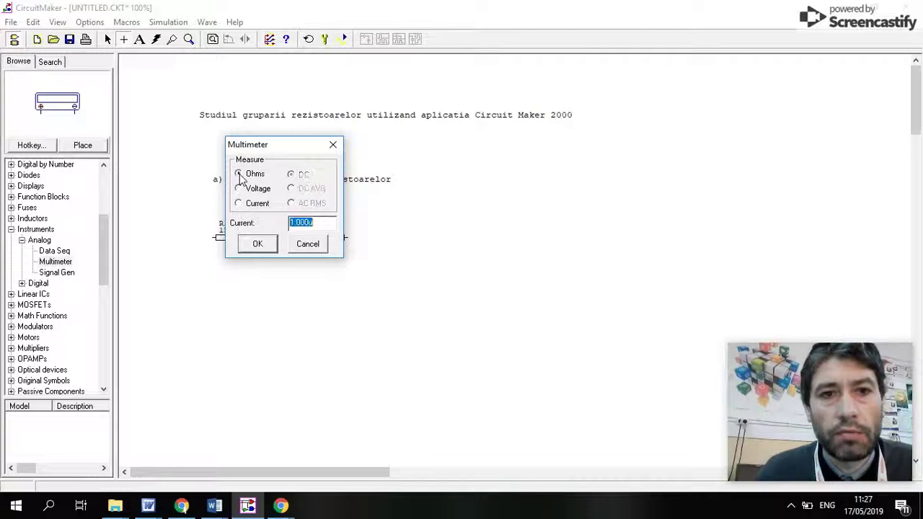
pyautogui.click(258, 245)
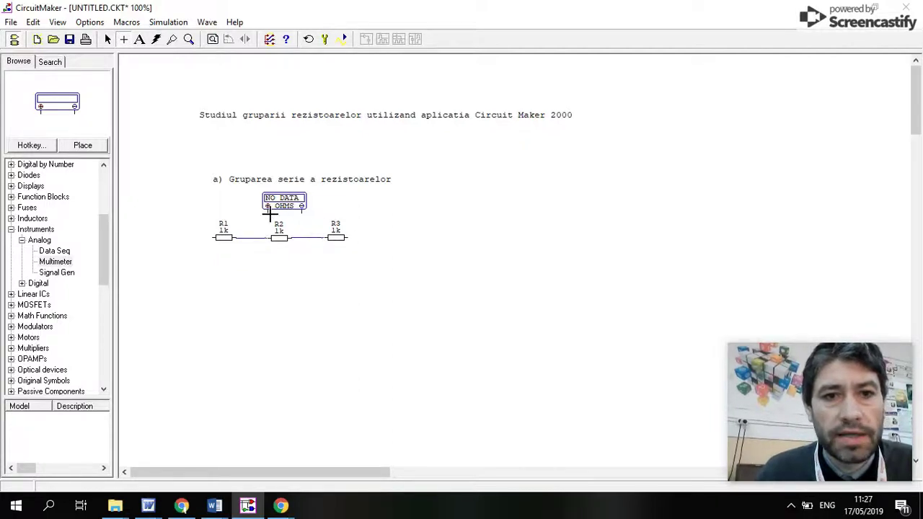
# Wire the multimeter's positive terminal to the free end of R1 and its negative terminal to the free end of R3.
pyautogui.moveTo(267, 213)
pyautogui.mouseDown()
pyautogui.moveTo(198, 215)
pyautogui.moveTo(200, 243)
pyautogui.moveTo(213, 239)
pyautogui.mouseUp()
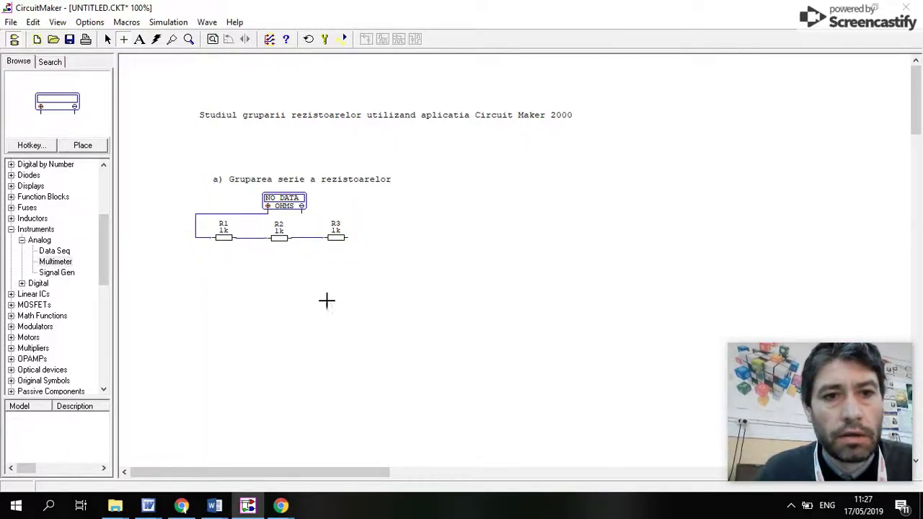
pyautogui.moveTo(301, 213)
pyautogui.mouseDown()
pyautogui.moveTo(371, 224)
pyautogui.moveTo(367, 243)
pyautogui.moveTo(348, 237)
pyautogui.mouseUp()
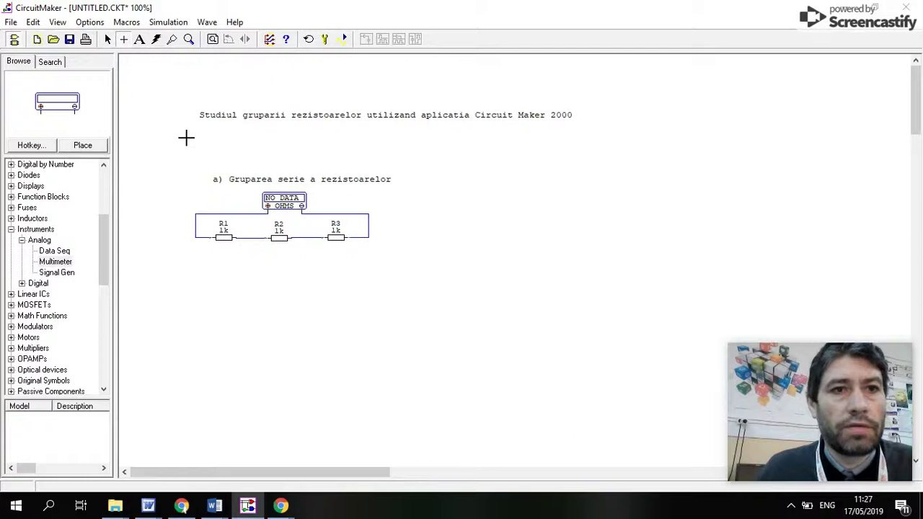
# Add the formula text "Re = R1+R2+R3" to the right of the series circuit.
pyautogui.click(140, 39)
pyautogui.click(455, 226)
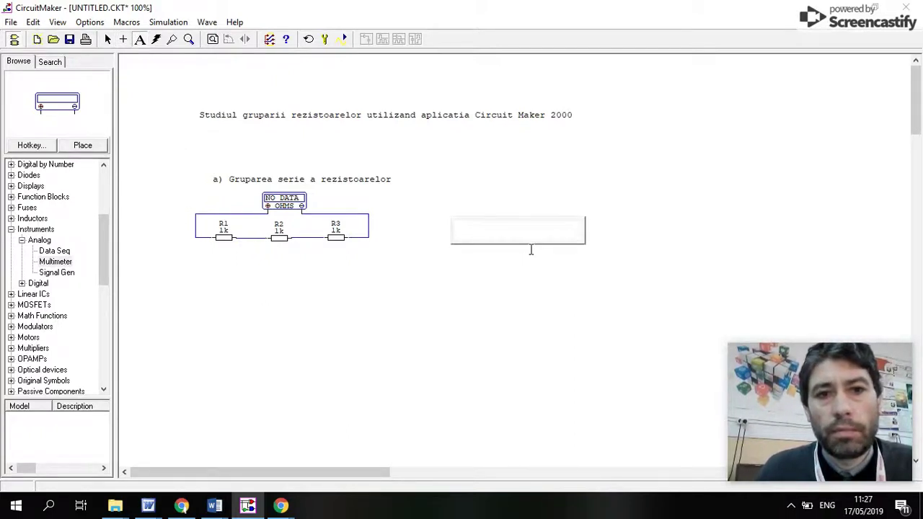
pyautogui.write('R')
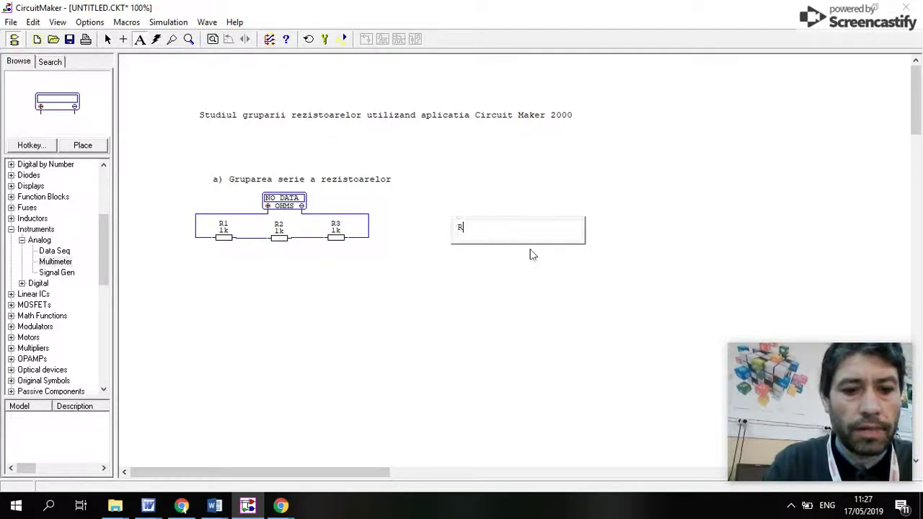
pyautogui.write('e = R1')
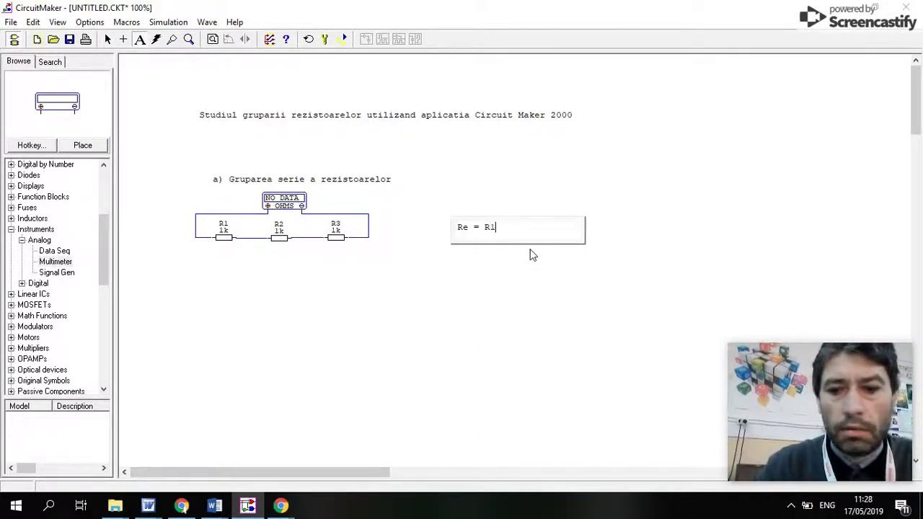
pyautogui.write('+R2+')
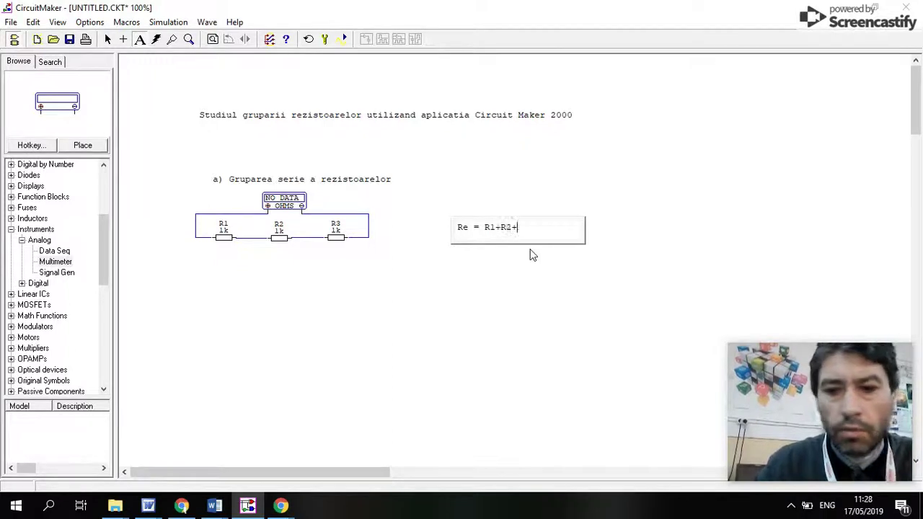
pyautogui.write('R3')
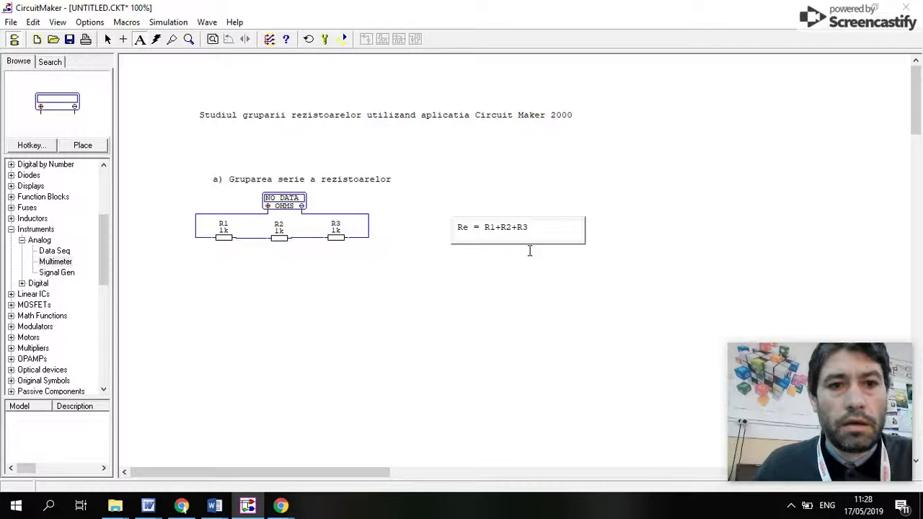
pyautogui.click(529, 277)
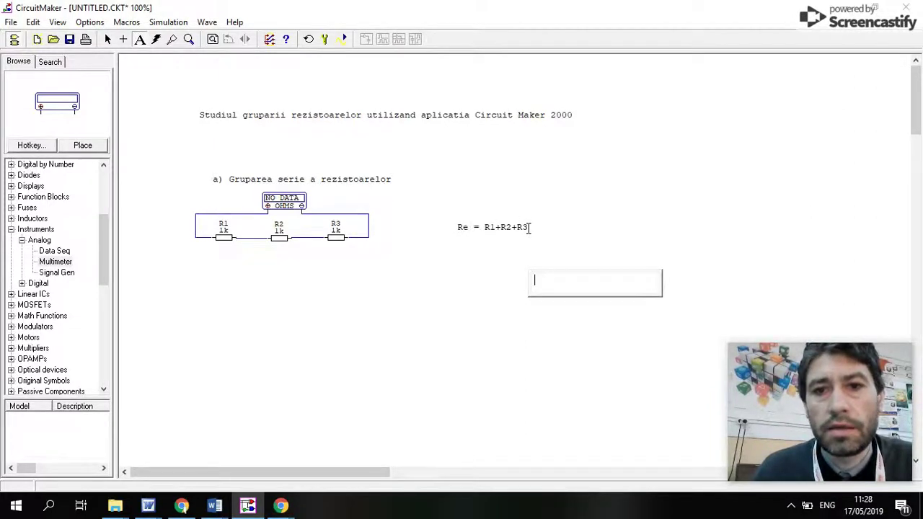
# Add the text "Re >Ri" directly below the series resistance formula.
pyautogui.click(456, 236)
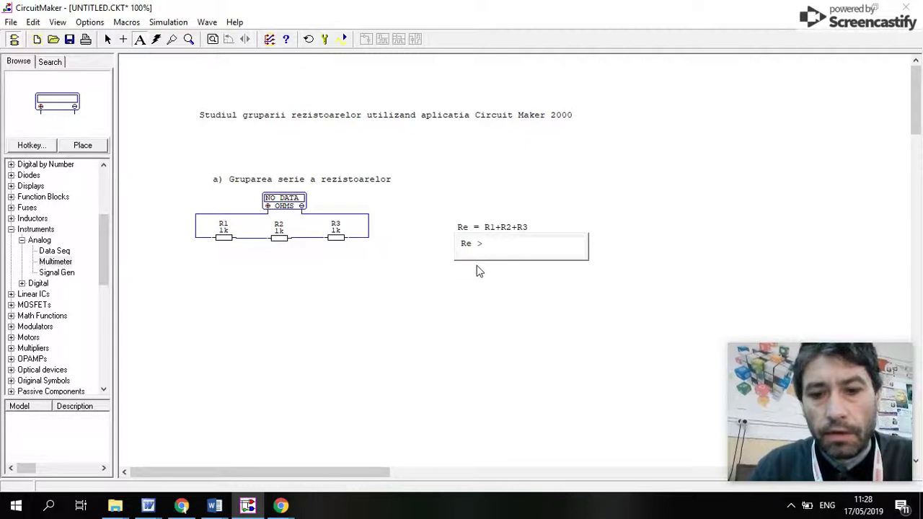
pyautogui.write('Re >R1')
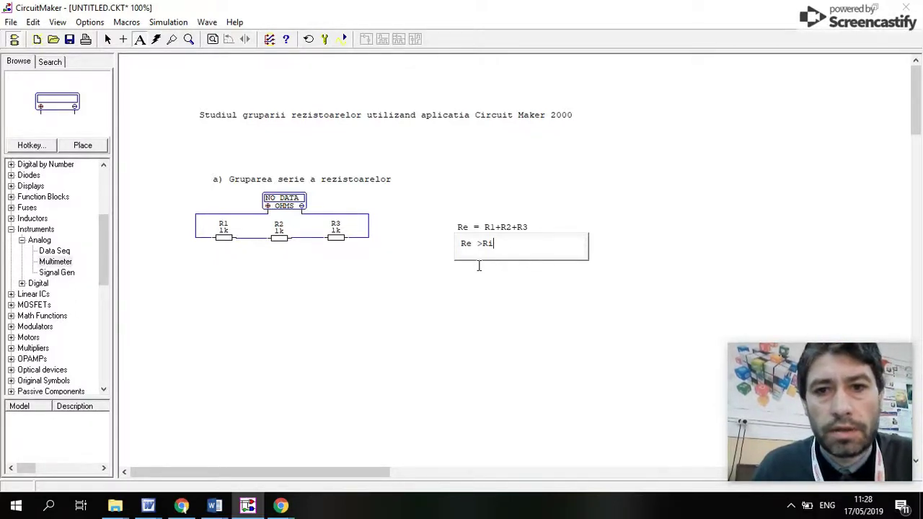
pyautogui.click(490, 281)
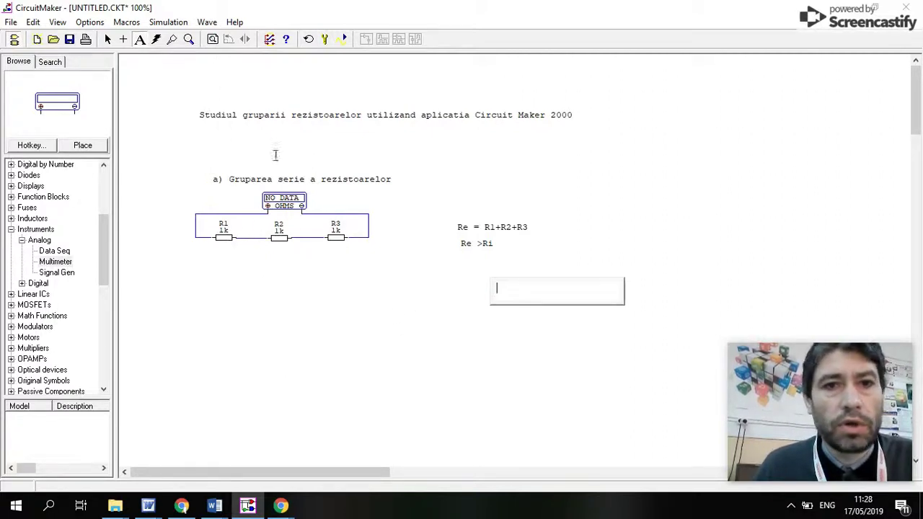
# Set the Label-Value of resistor R1 to 2k.
pyautogui.click(107, 39)
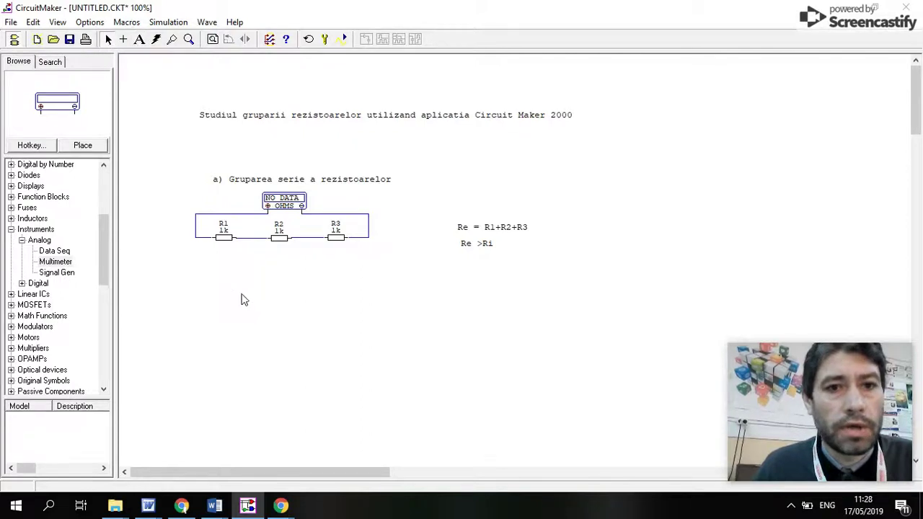
pyautogui.doubleClick(223, 238)
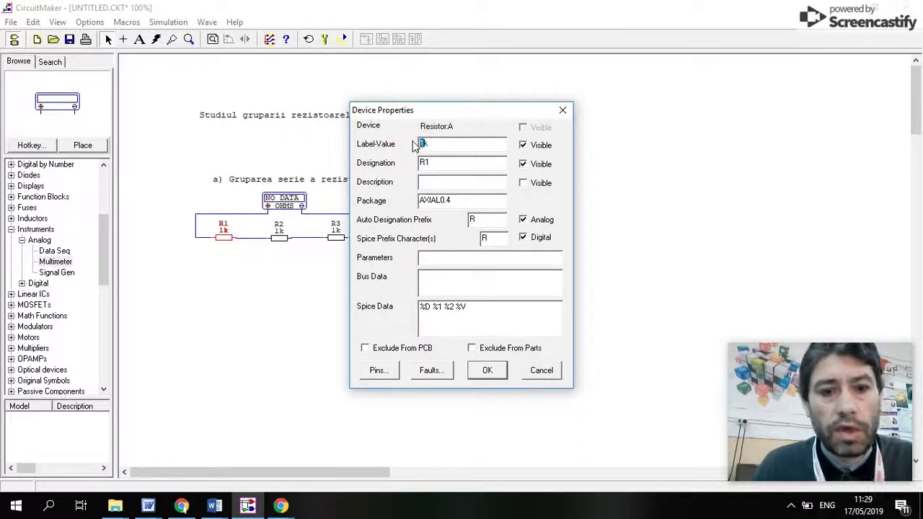
pyautogui.write('2k')
pyautogui.press('Return')
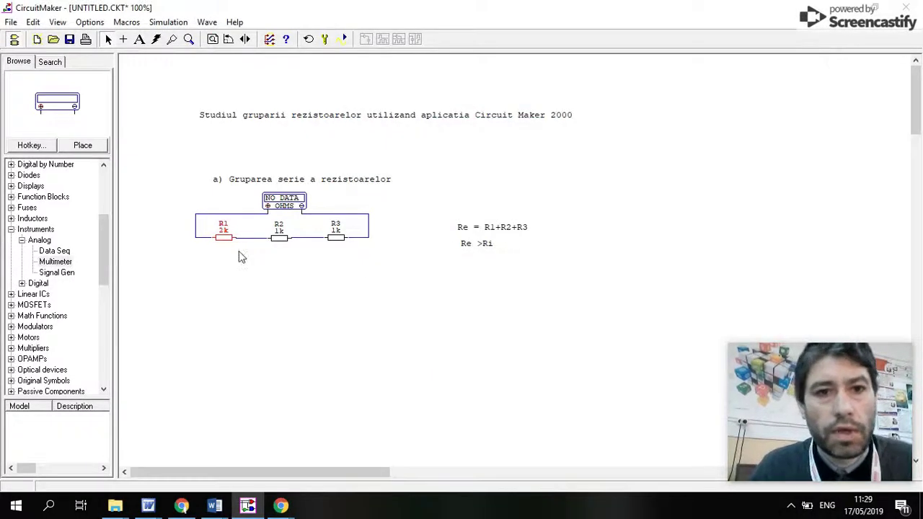
# Set the Label-Value of resistor R2 to 5k.
pyautogui.click(283, 241)
pyautogui.doubleClick(284, 241)
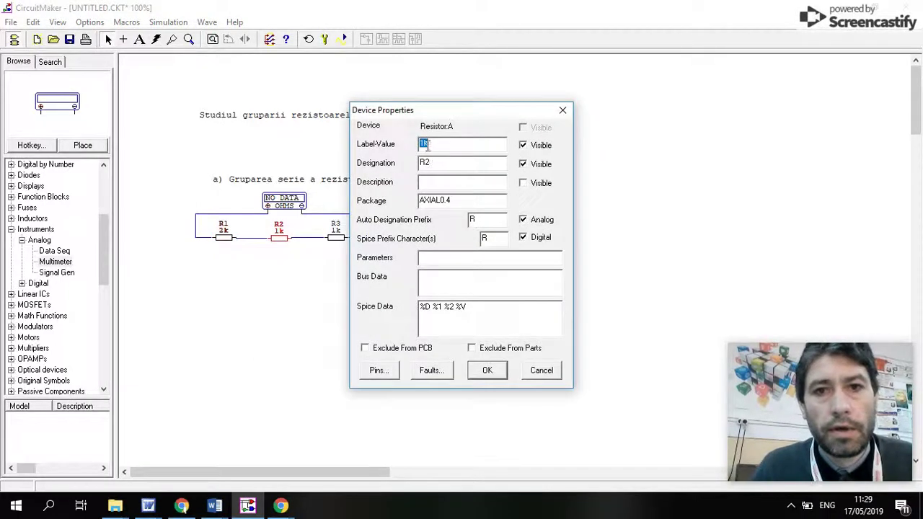
pyautogui.write('5k')
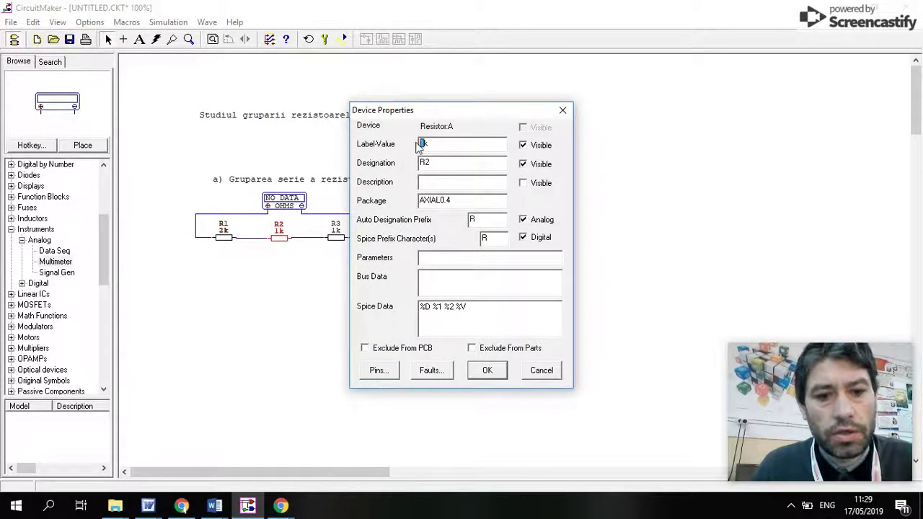
pyautogui.press('Return')
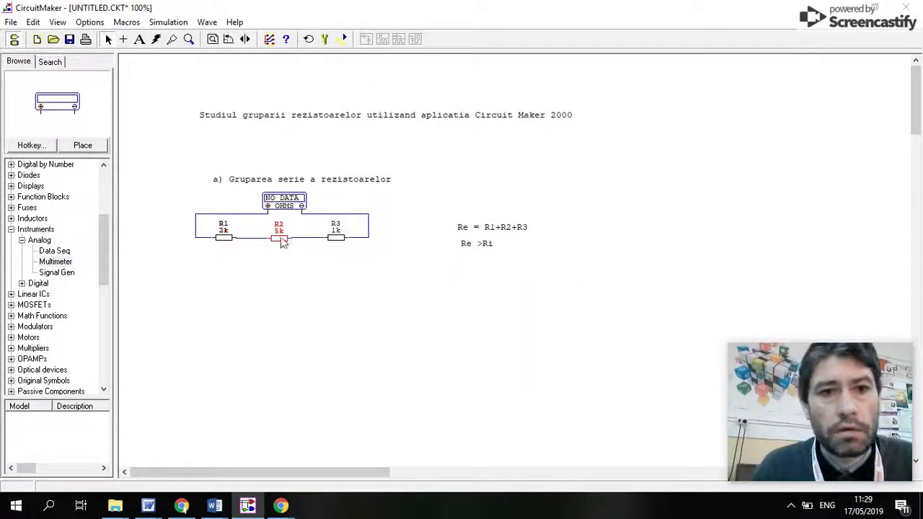
# Set the Label-Value of resistor R3 to 10k.
pyautogui.doubleClick(336, 238)
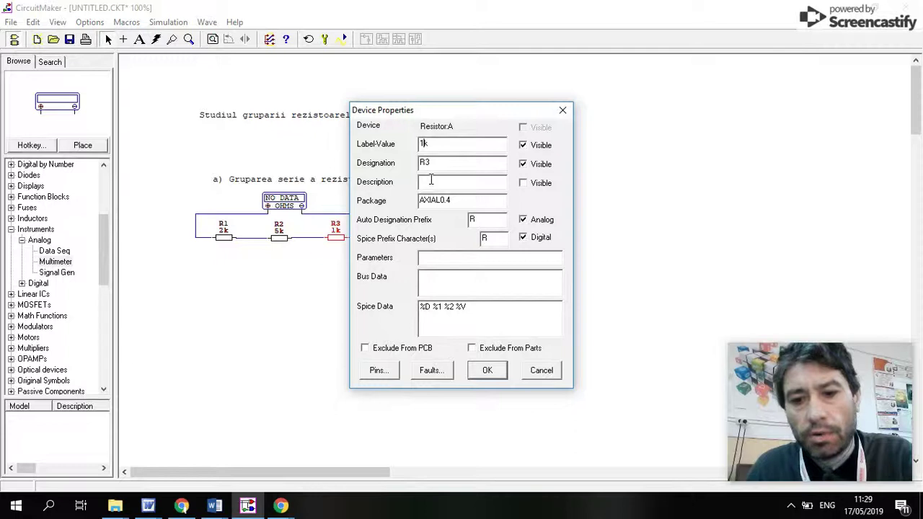
pyautogui.write('0')
pyautogui.press('Return')
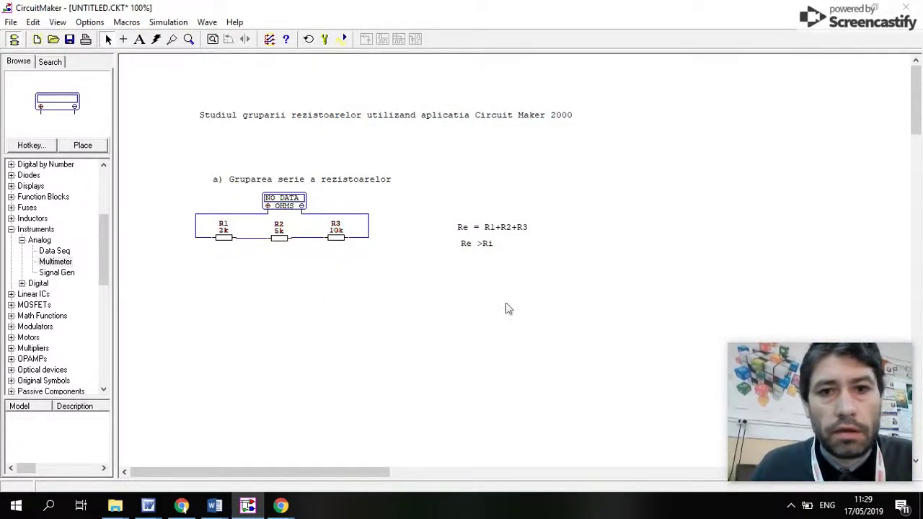
# Add the calculation text "Re = 2k+5k+10k = 17 k" below the "Re >Ri" text.
pyautogui.click(140, 40)
pyautogui.click(463, 271)
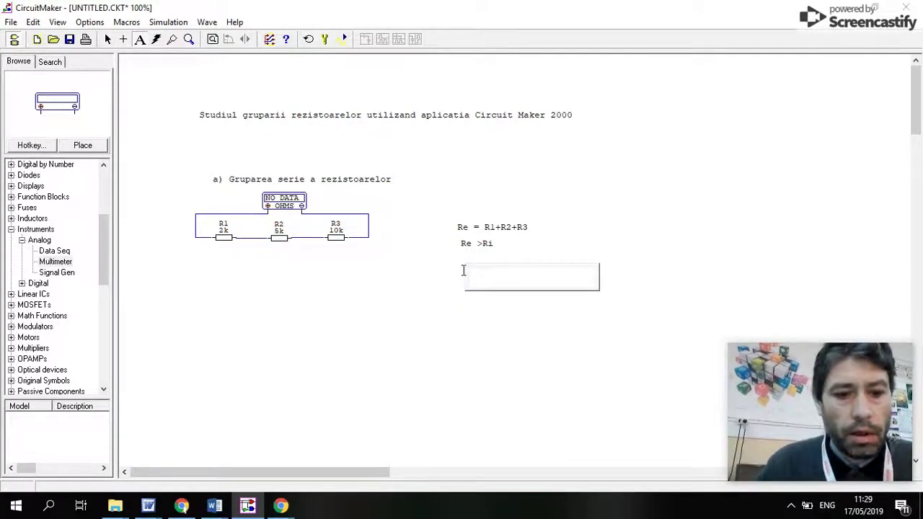
pyautogui.write('Re = 2k+')
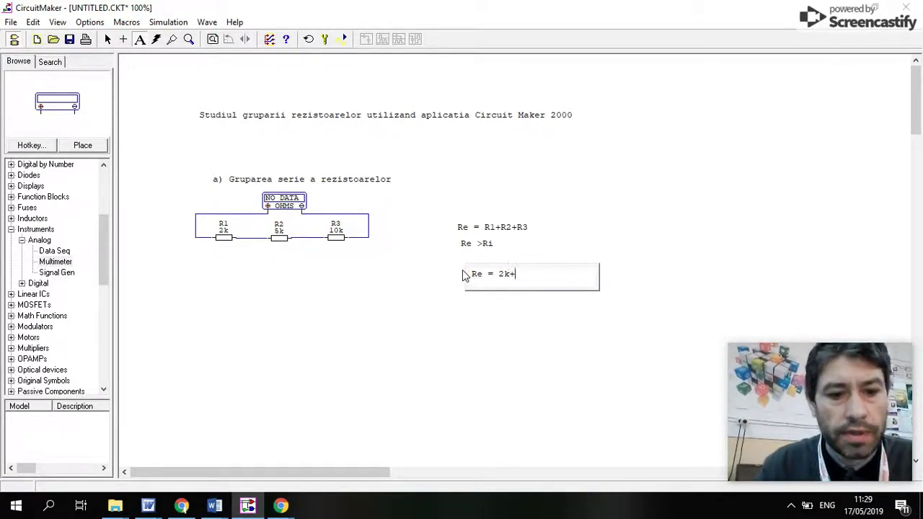
pyautogui.write('5k+')
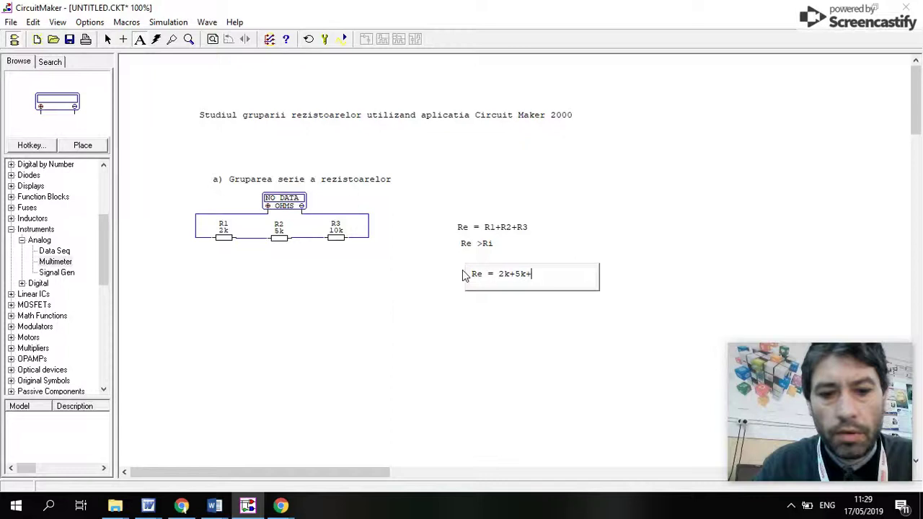
pyautogui.write('10')
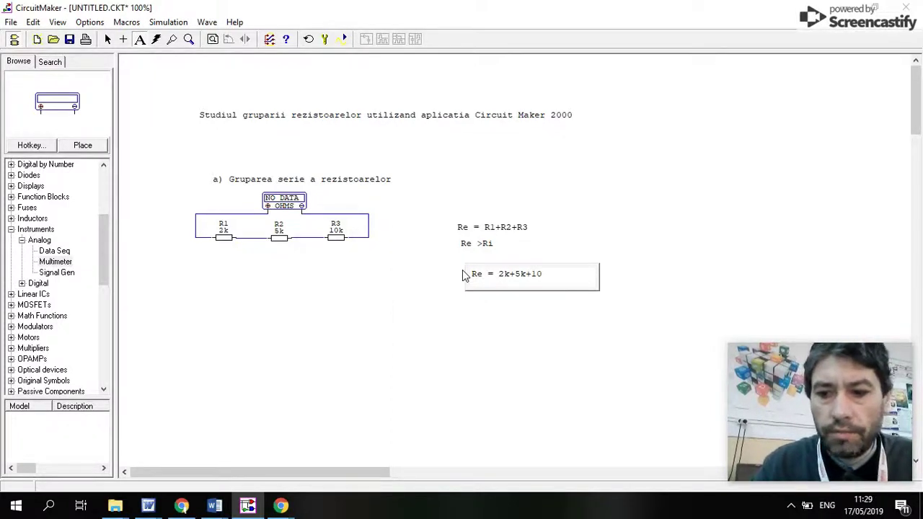
pyautogui.write('k =')
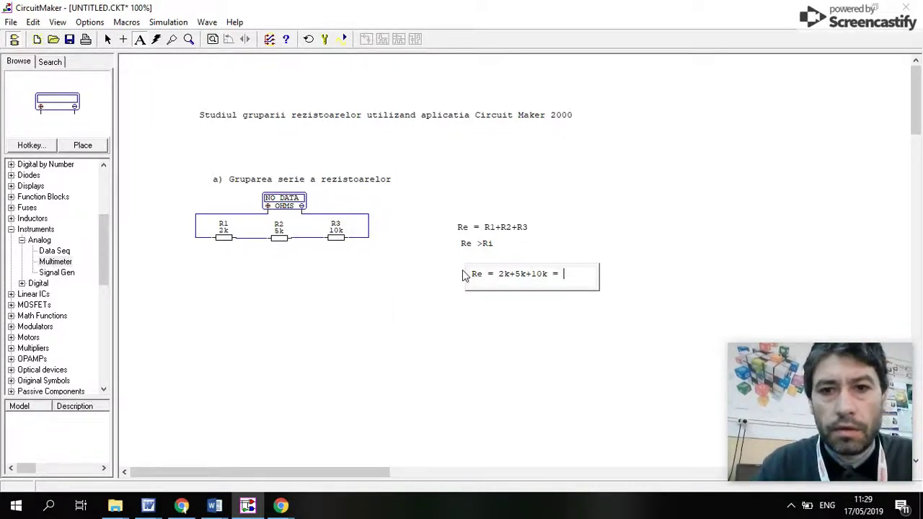
pyautogui.write(' 1')
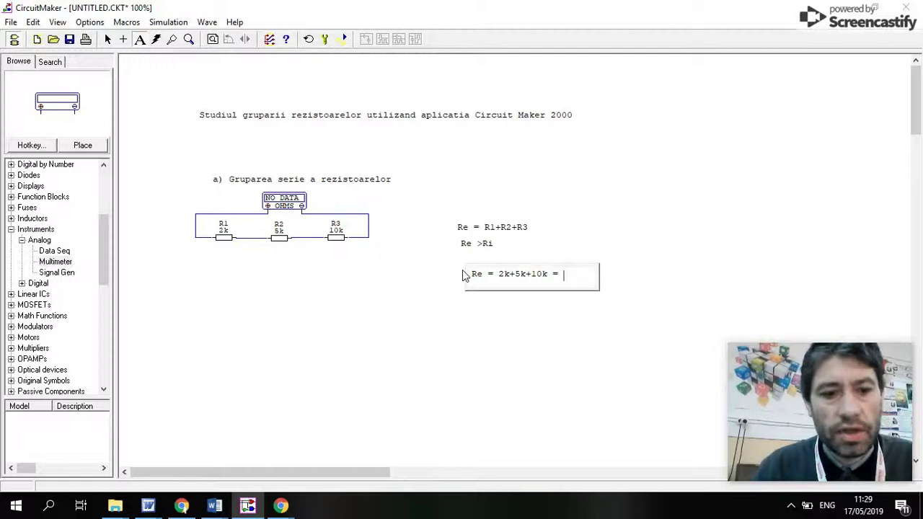
pyautogui.write('7 k')
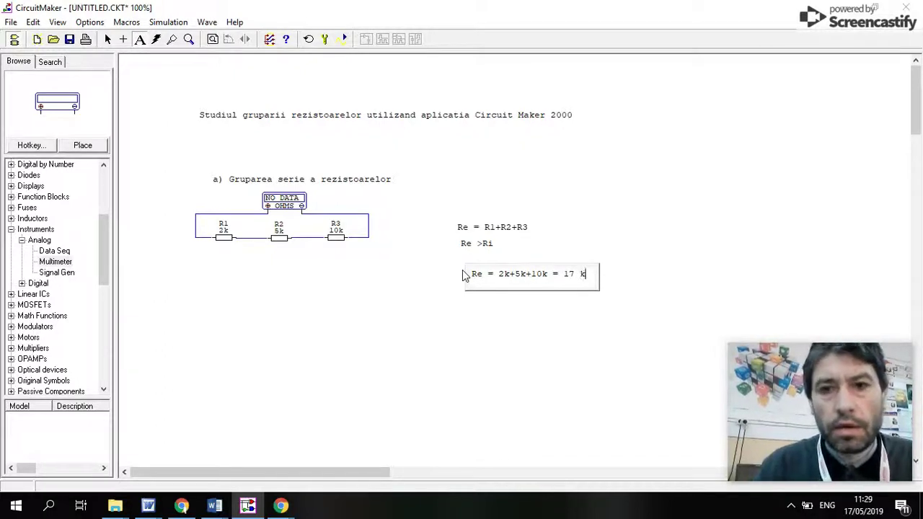
pyautogui.click(484, 358)
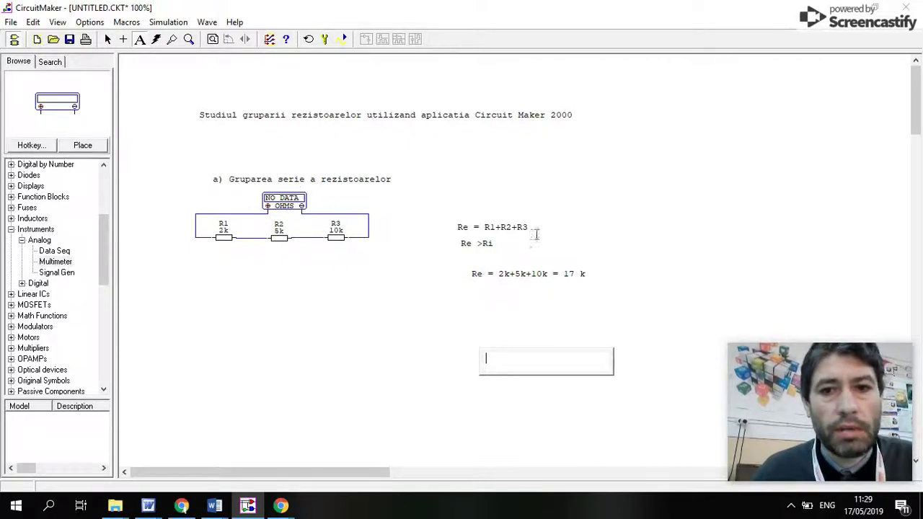
pyautogui.click(603, 189)
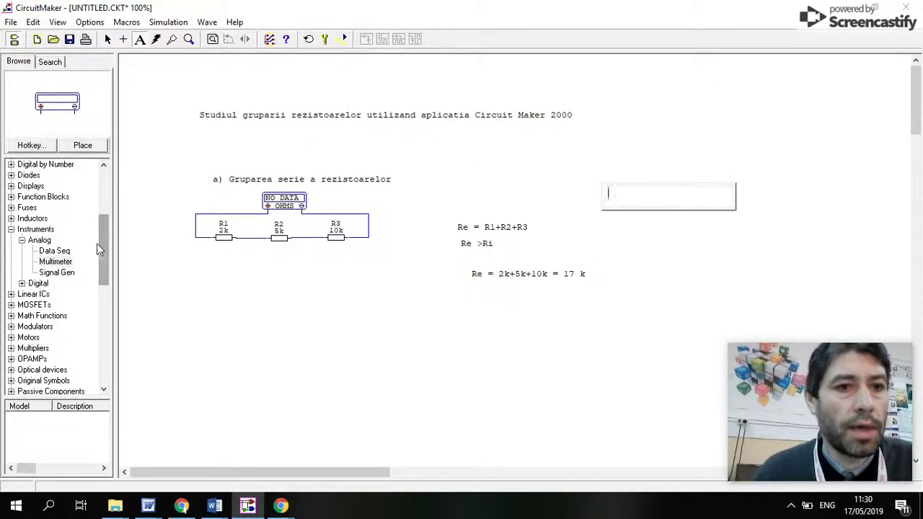
# Search the device library for "ground", place the Ground symbol on the wire just left of R1, and run the simulation.
pyautogui.moveTo(101, 243); pyautogui.dragTo(101, 187)
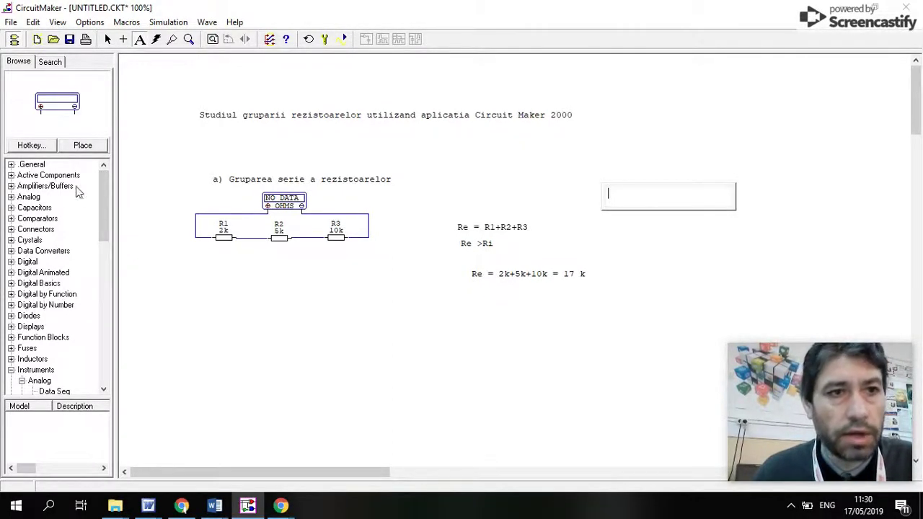
pyautogui.click(49, 62)
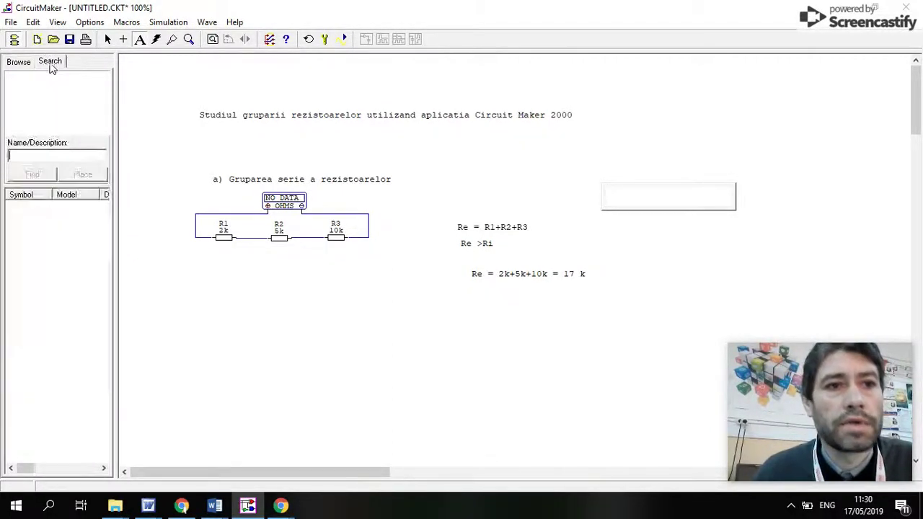
pyautogui.write('groun')
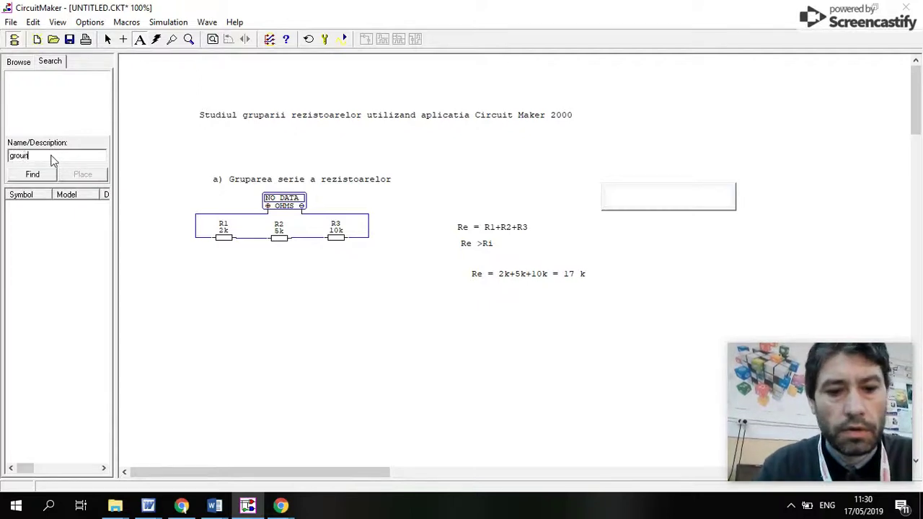
pyautogui.write('d')
pyautogui.click(32, 174)
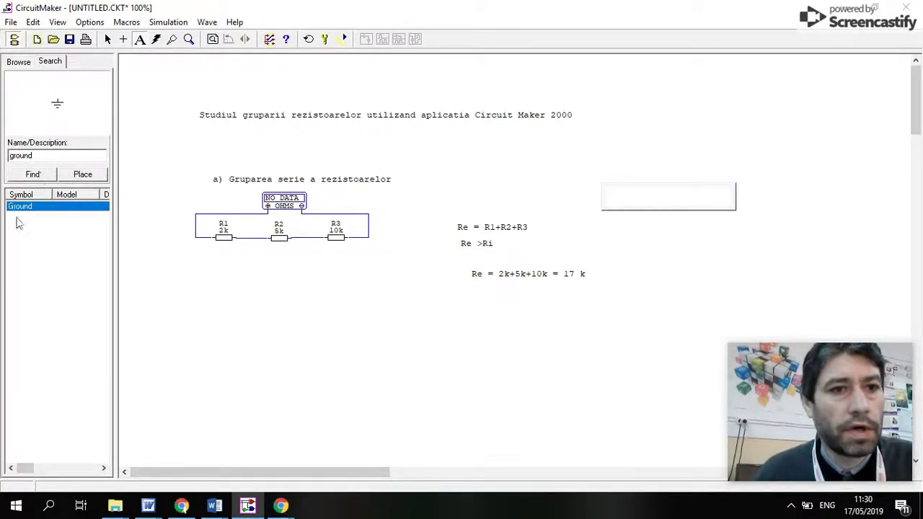
pyautogui.click(82, 174)
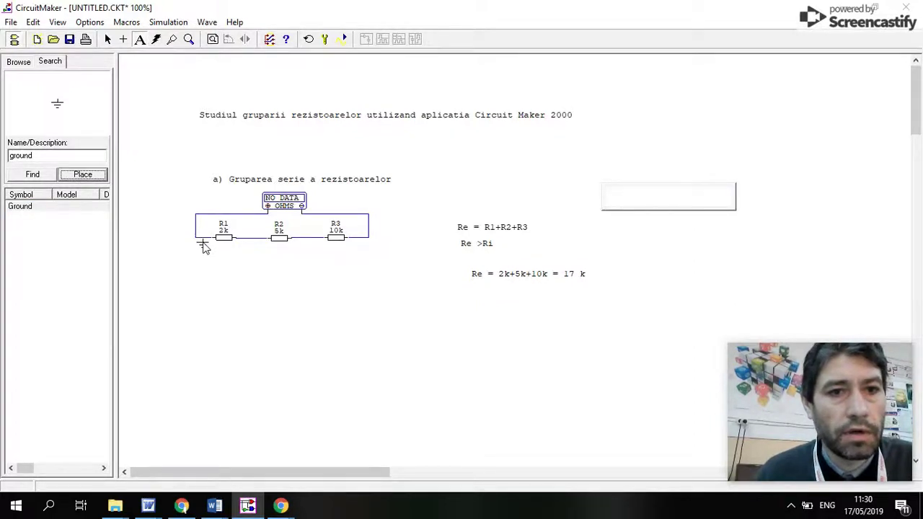
pyautogui.click(203, 246)
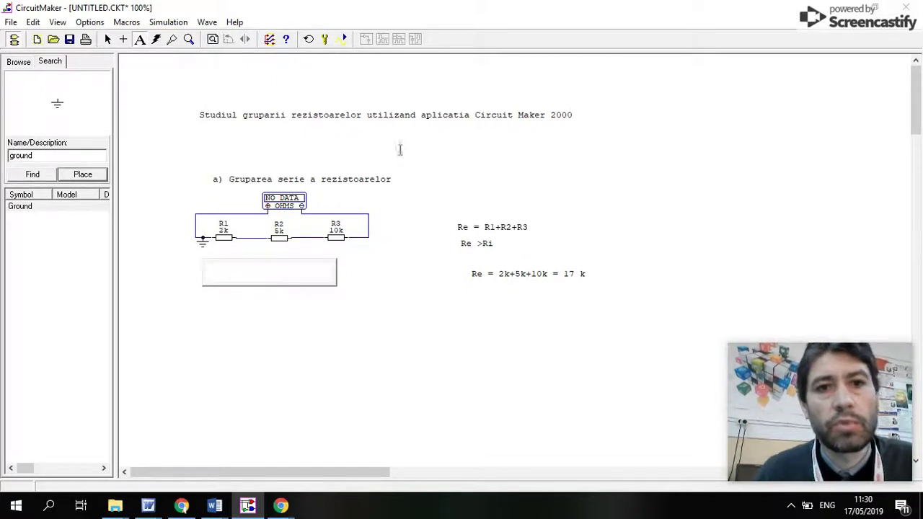
pyautogui.click(343, 40)
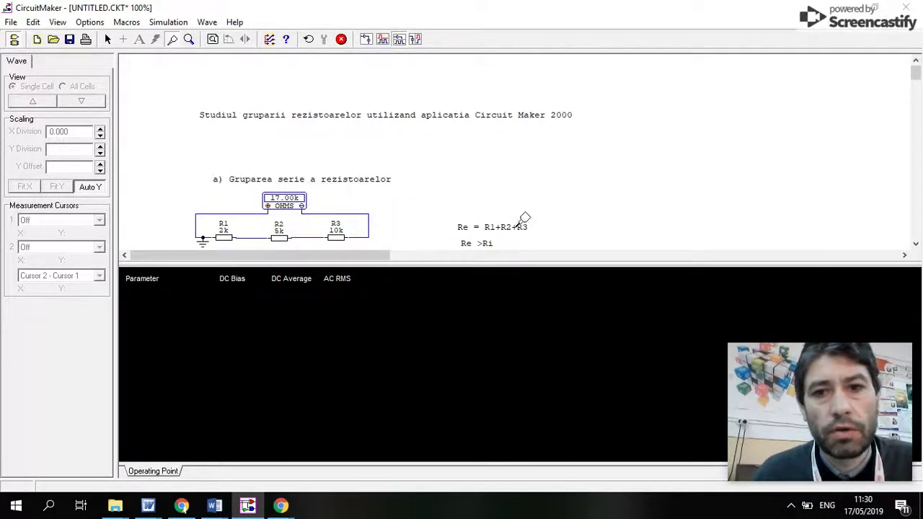
# Stop the simulation and add the text "Re = n*Ri , R1=R2=R3" below the "Re = 2k+5k+10k = 17 k" calculation.
pyautogui.click(341, 40)
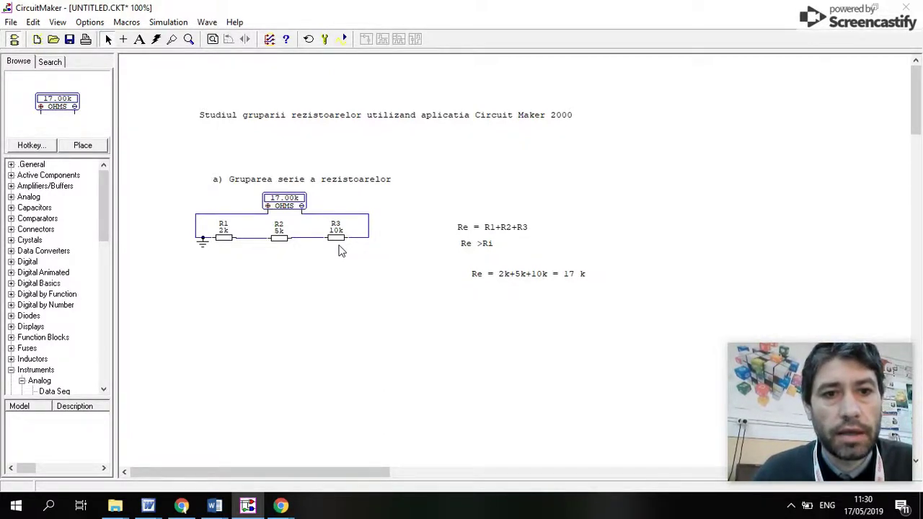
pyautogui.click(139, 39)
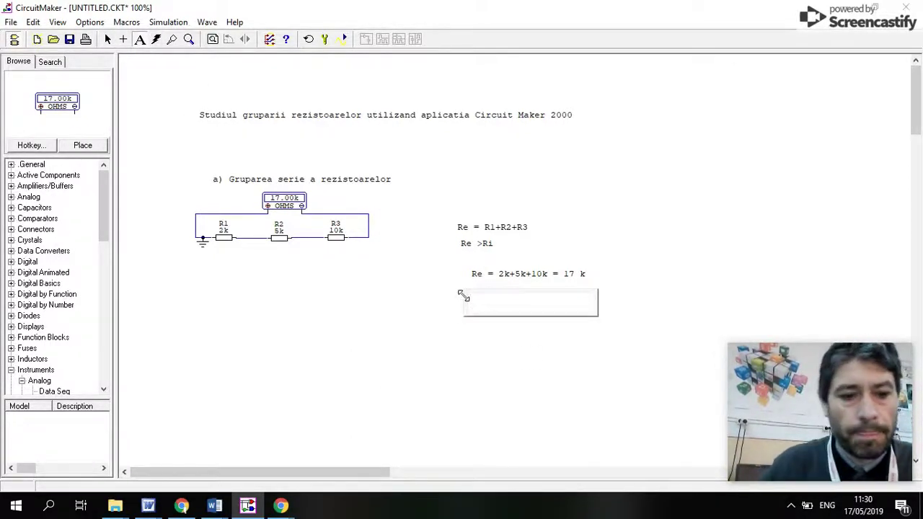
pyautogui.write('e')
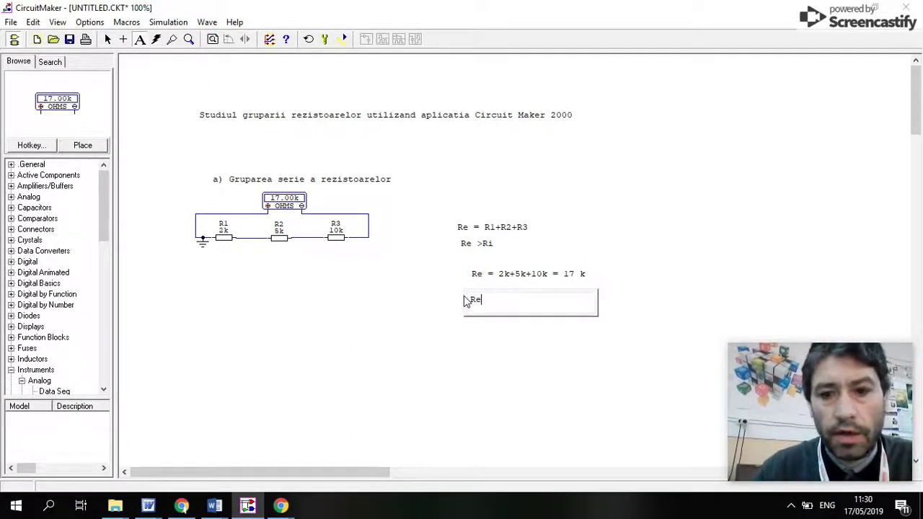
pyautogui.write(' = n-*')
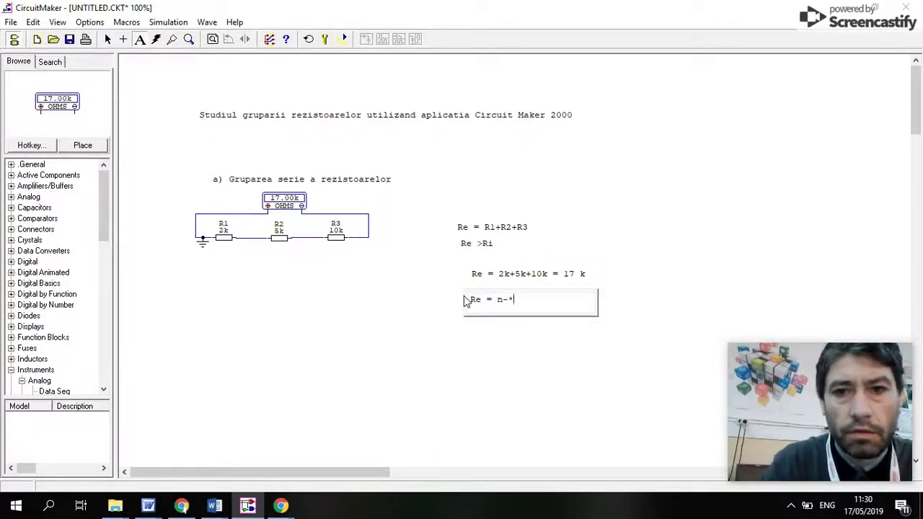
pyautogui.press('BackSpace')
pyautogui.press('BackSpace')
pyautogui.write('*R')
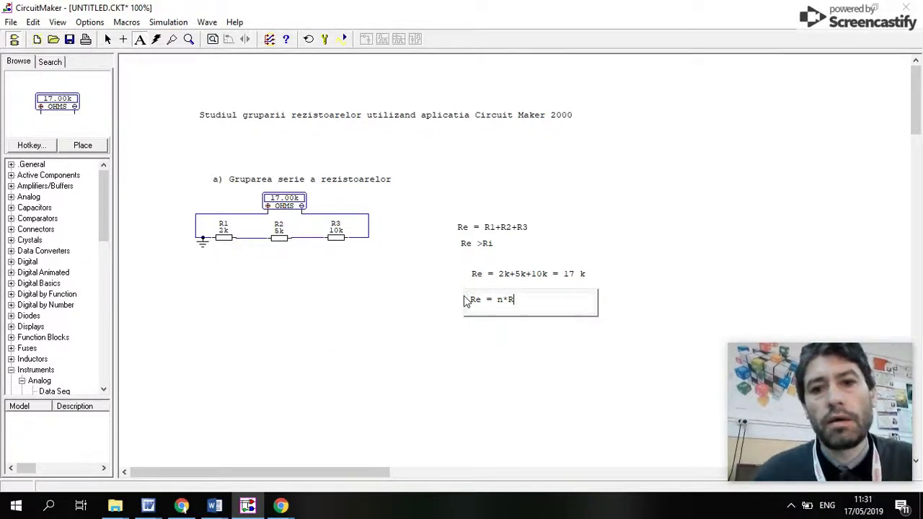
pyautogui.write('i')
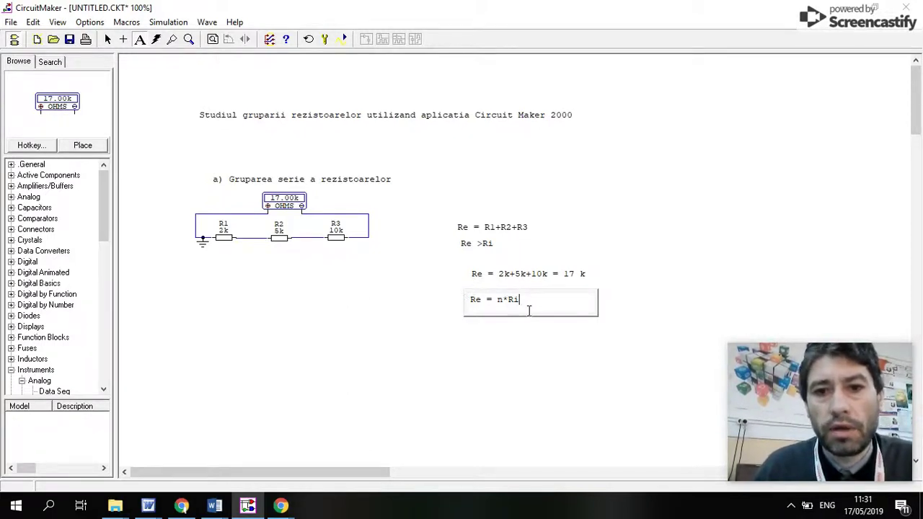
pyautogui.write(', r1')
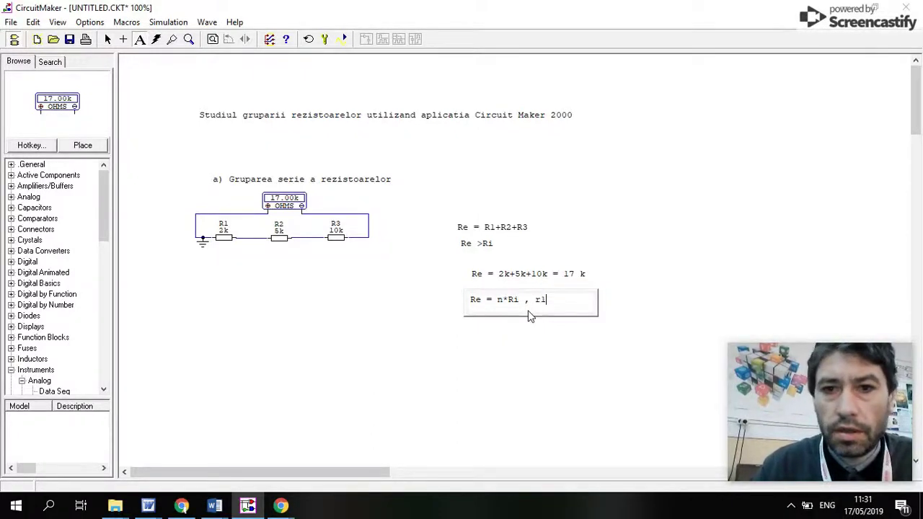
pyautogui.press('BackSpace')
pyautogui.press('BackSpace')
pyautogui.write('R1=R')
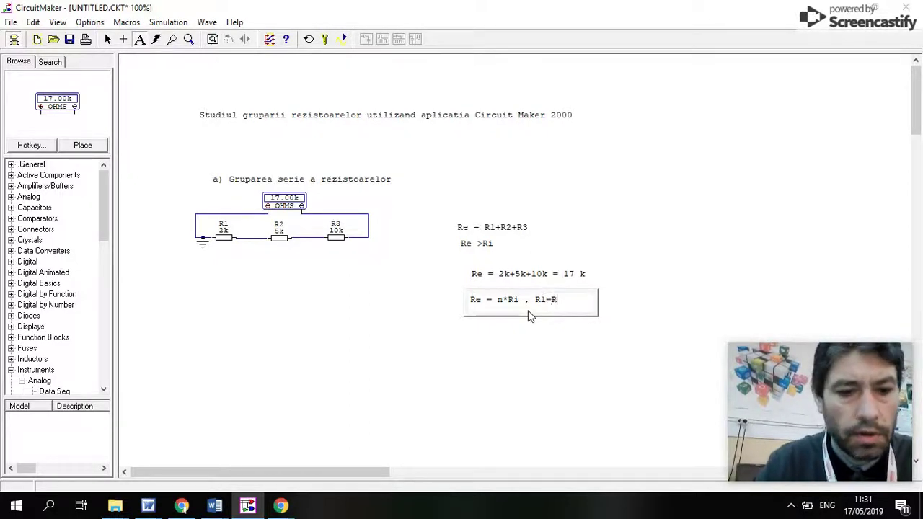
pyautogui.write('2=R3')
pyautogui.click(557, 374)
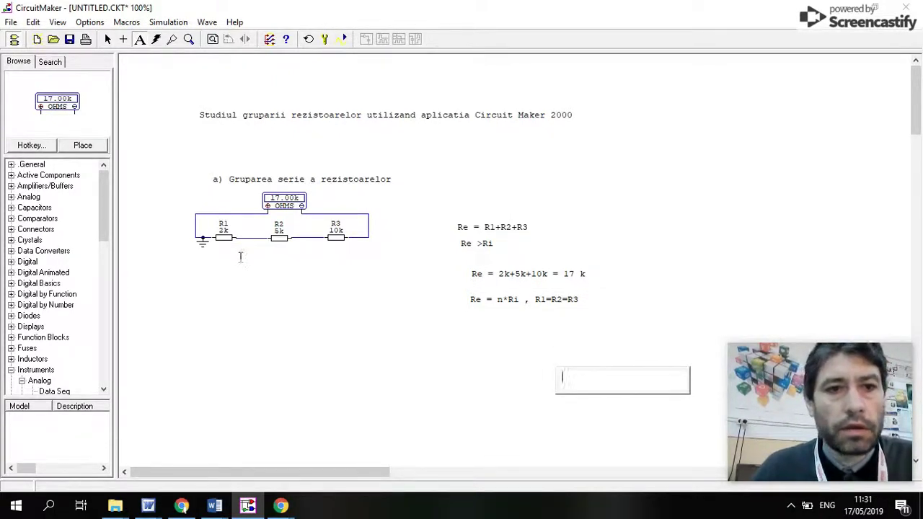
# Set the Label-Value of resistor R2 to 2k.
pyautogui.click(107, 40)
pyautogui.doubleClick(280, 238)
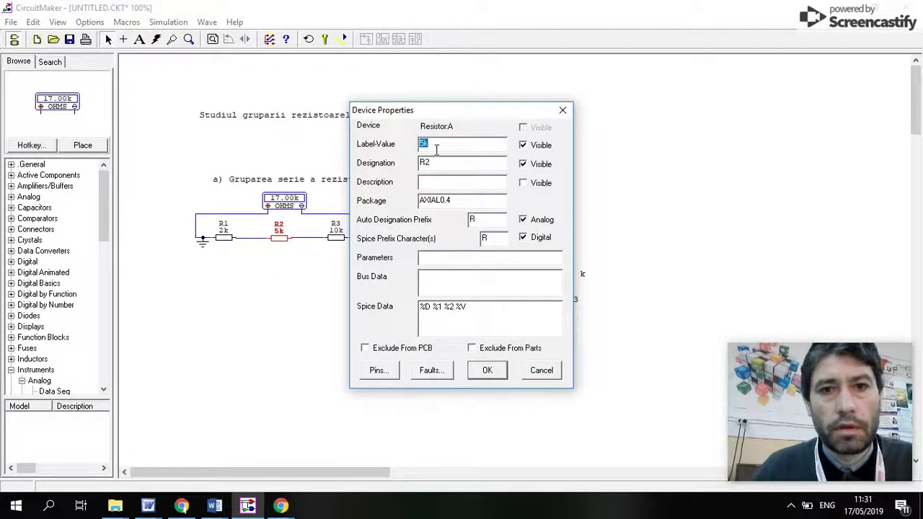
pyautogui.write('2k')
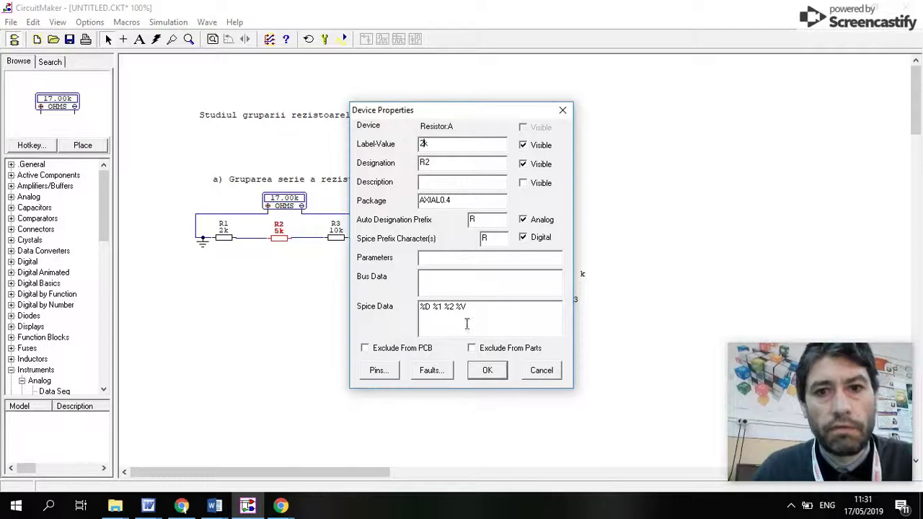
pyautogui.click(487, 369)
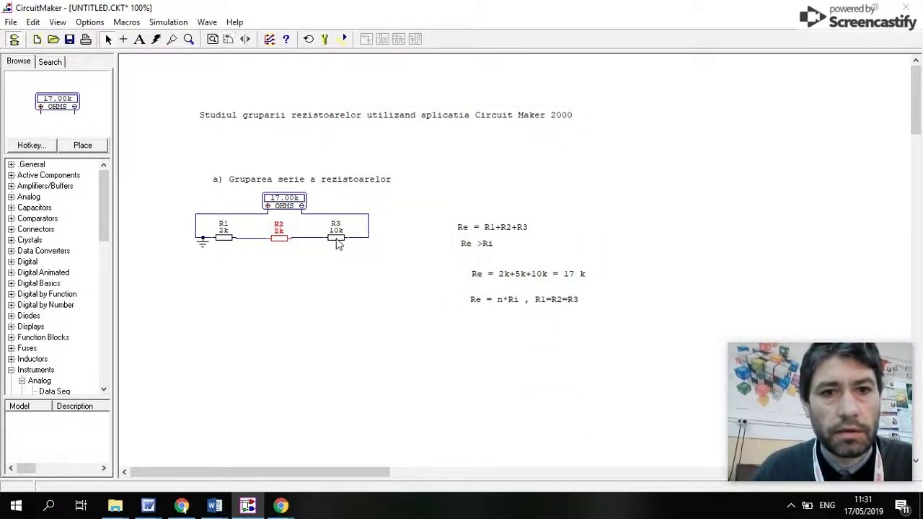
# Set the Label-Value of resistor R3 to 2k and run the simulation to measure the equivalent resistance, stopping it when done.
pyautogui.doubleClick(337, 238)
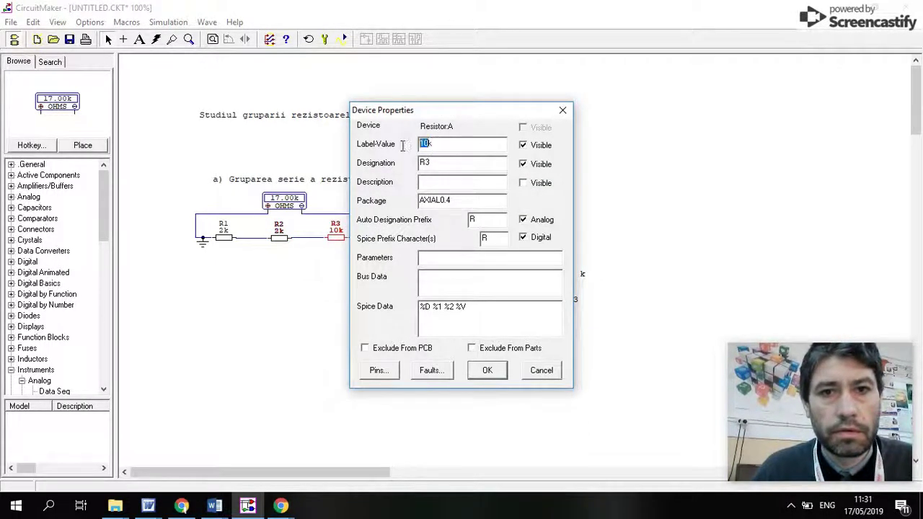
pyautogui.write('3k')
pyautogui.press('Return')
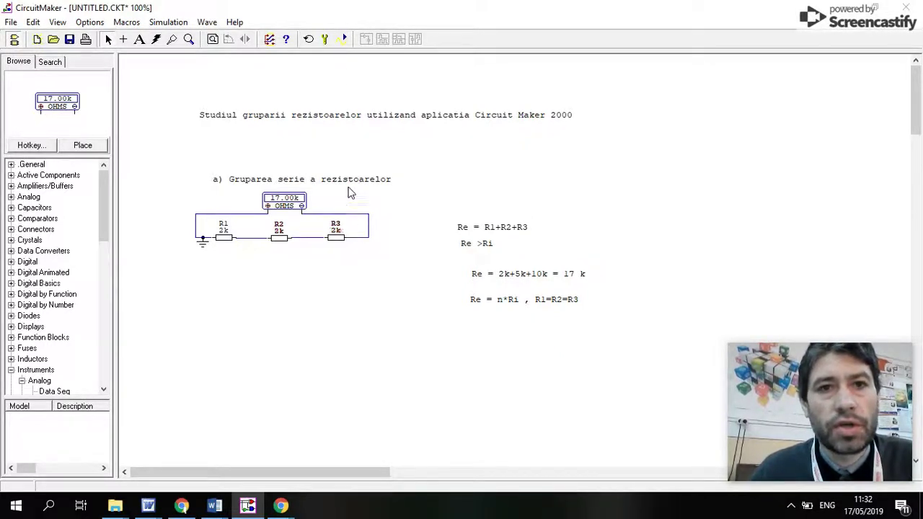
pyautogui.click(343, 39)
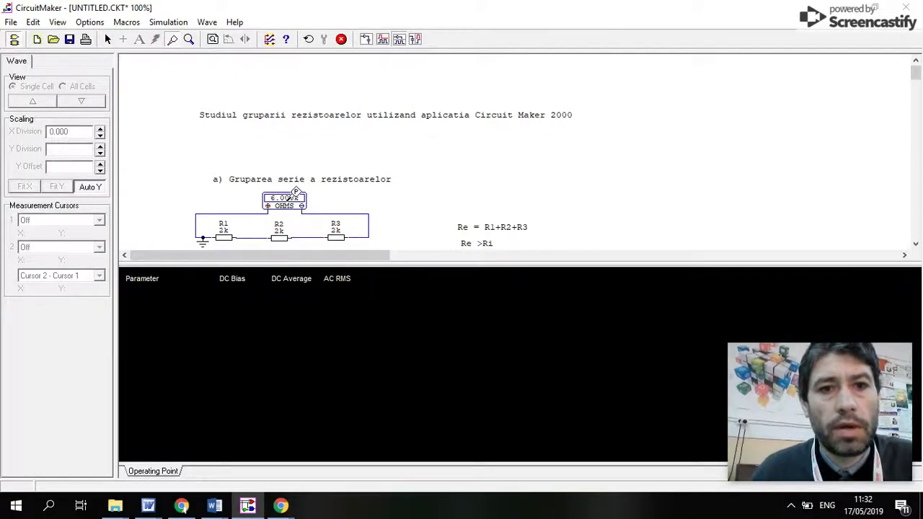
pyautogui.click(341, 40)
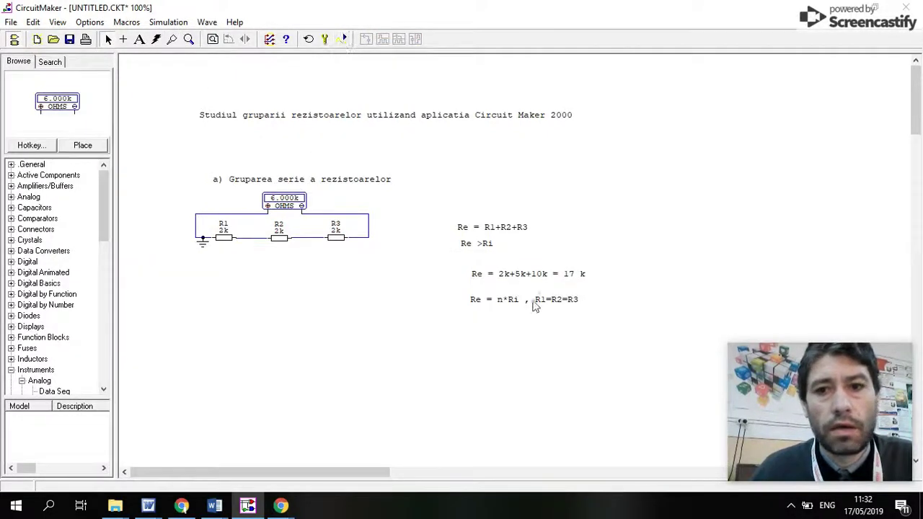
# Add the text "n =3" below the "Re = n*Ri , R1=R2=R3" formula.
pyautogui.click(139, 39)
pyautogui.click(475, 317)
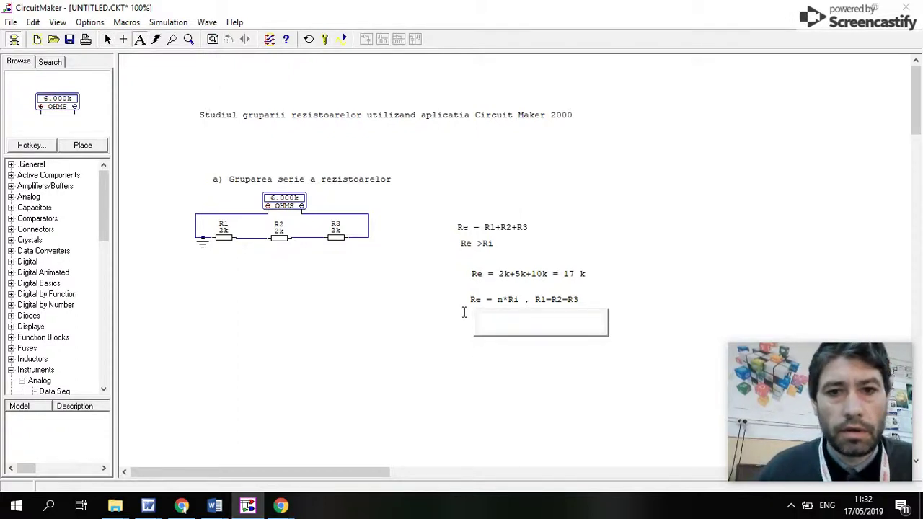
pyautogui.write('n =3')
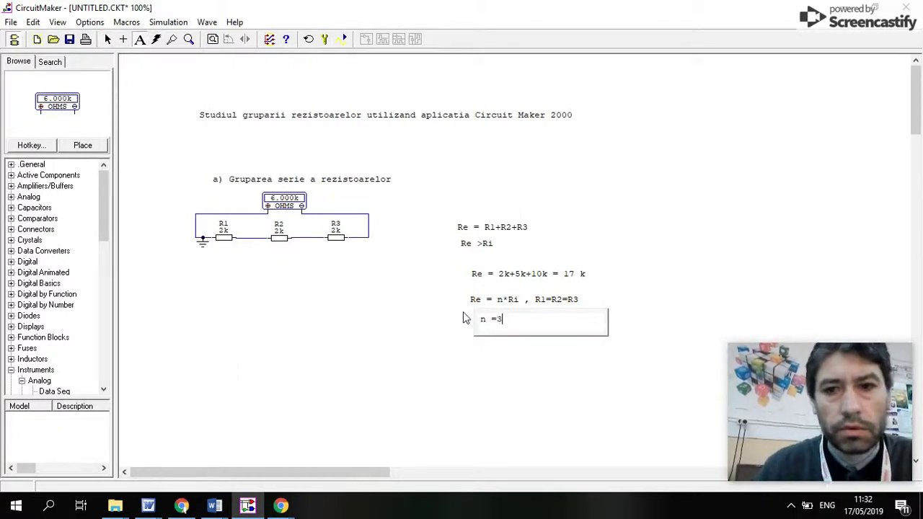
pyautogui.click(462, 380)
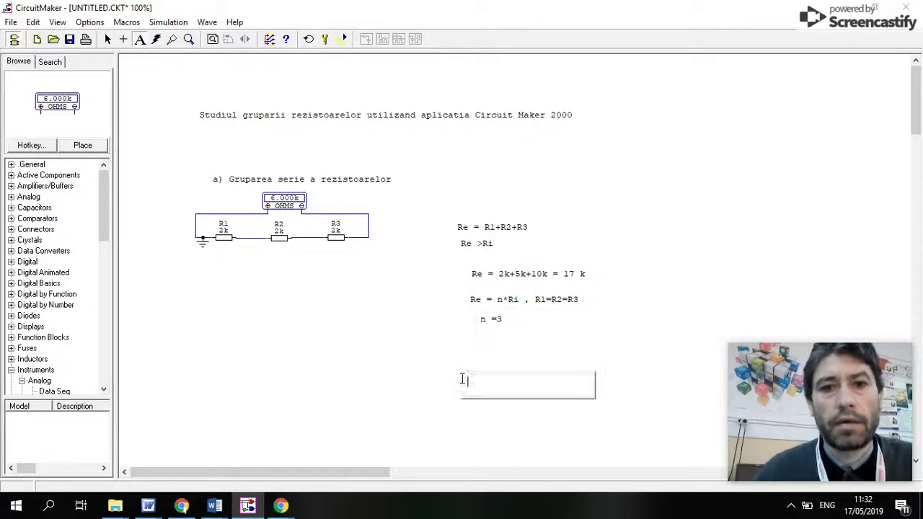